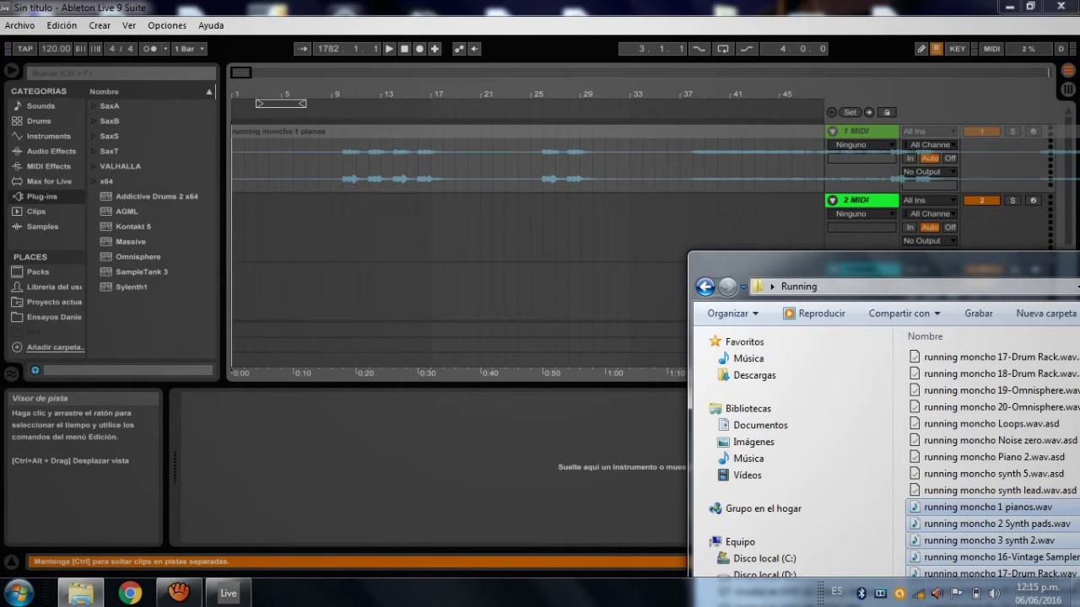
Import the selected running moncho WAV stems onto separate tracks starting at bar 1, and minimize the Running folder window.
key("ctrl")
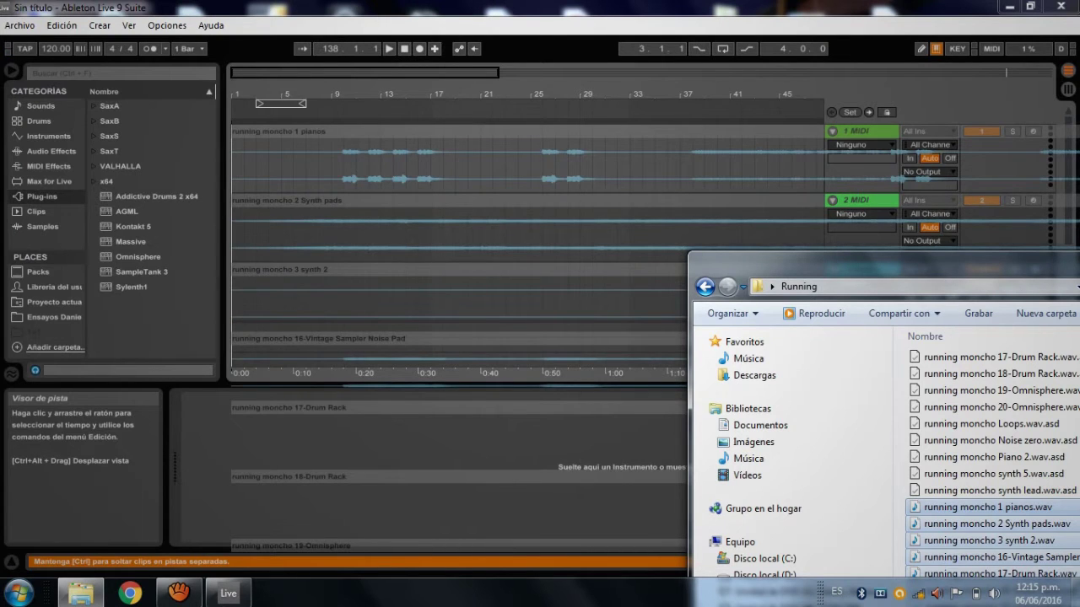
left_click_drag(234, 161, 233, 160)
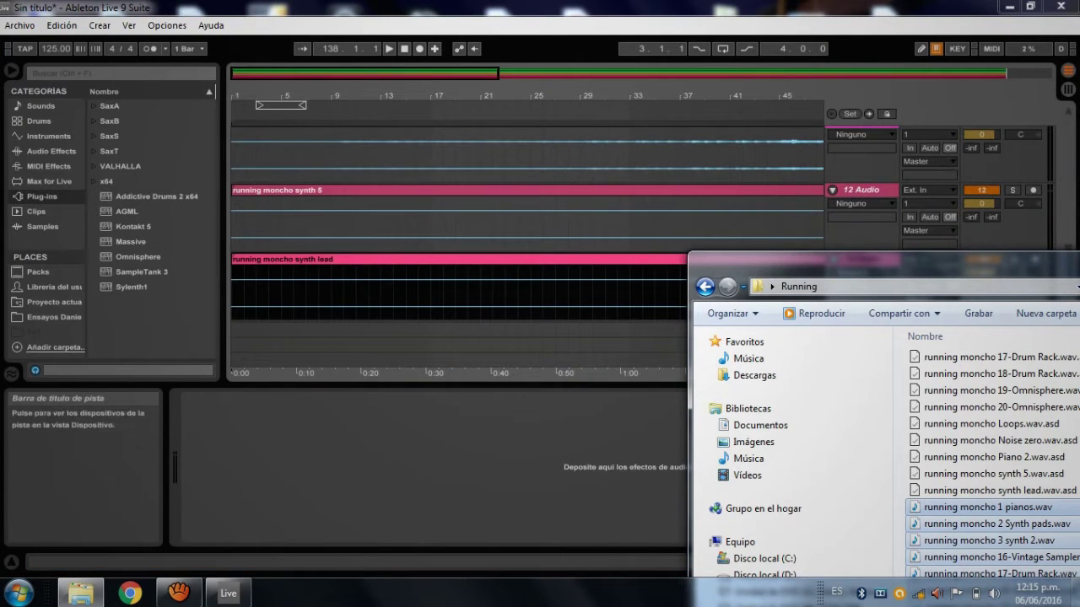
left_click_drag(928, 263, 527, 186)
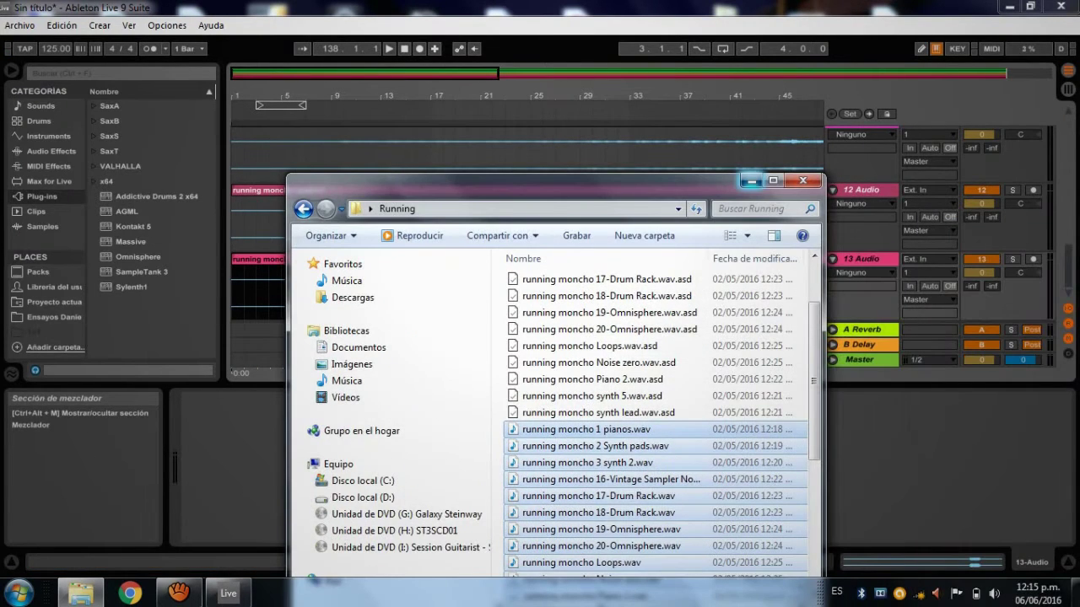
left_click(751, 180)
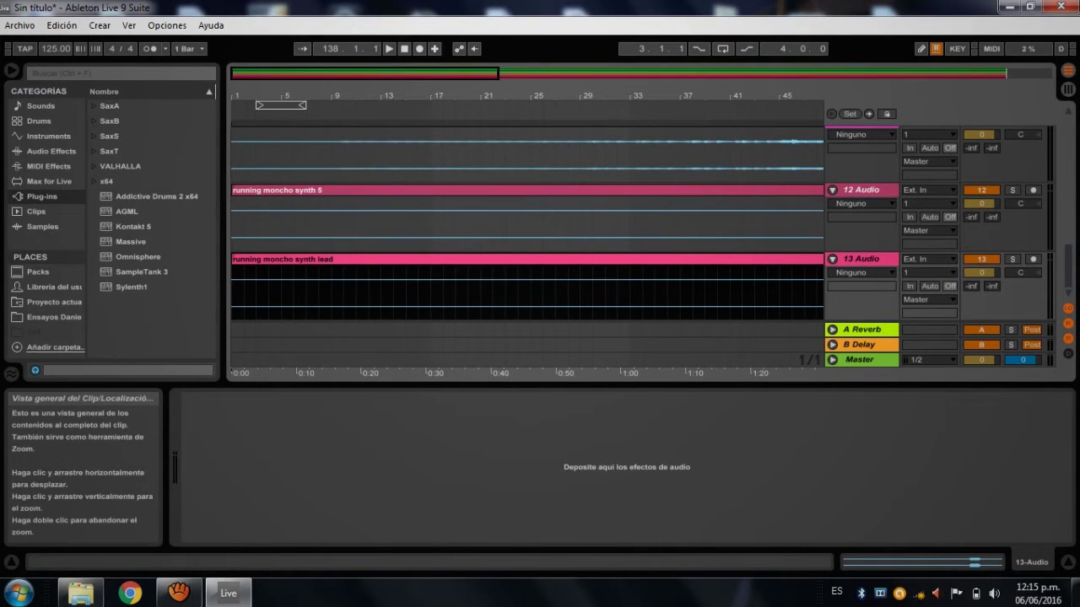
Open the running moncho synth 5 clip's details and play the full arrangement from bar 1.
left_click_drag(498, 74, 1051, 73)
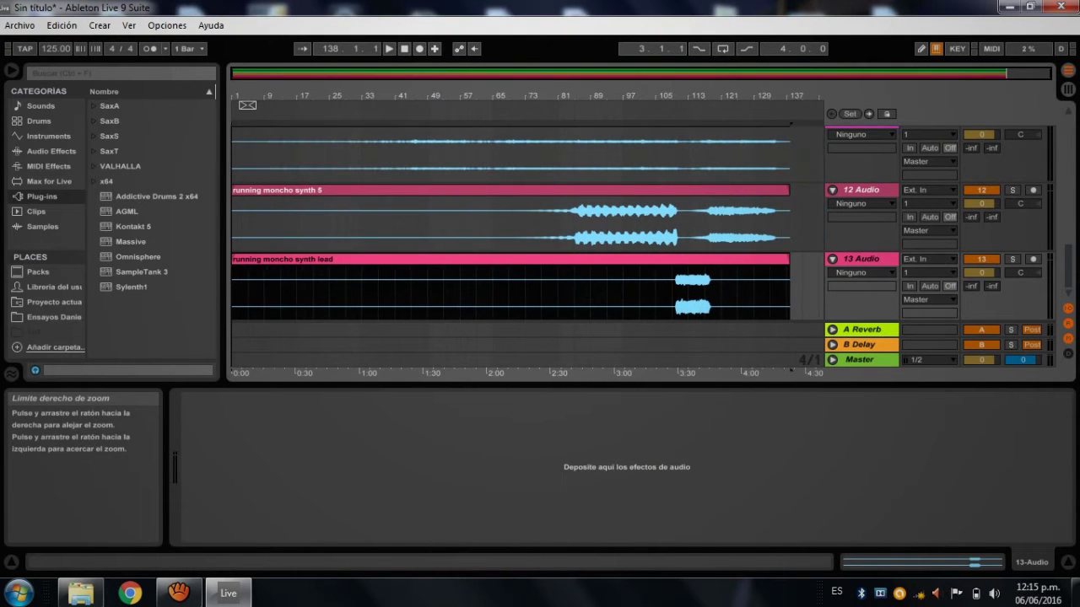
scroll(510, 224, "up", 10)
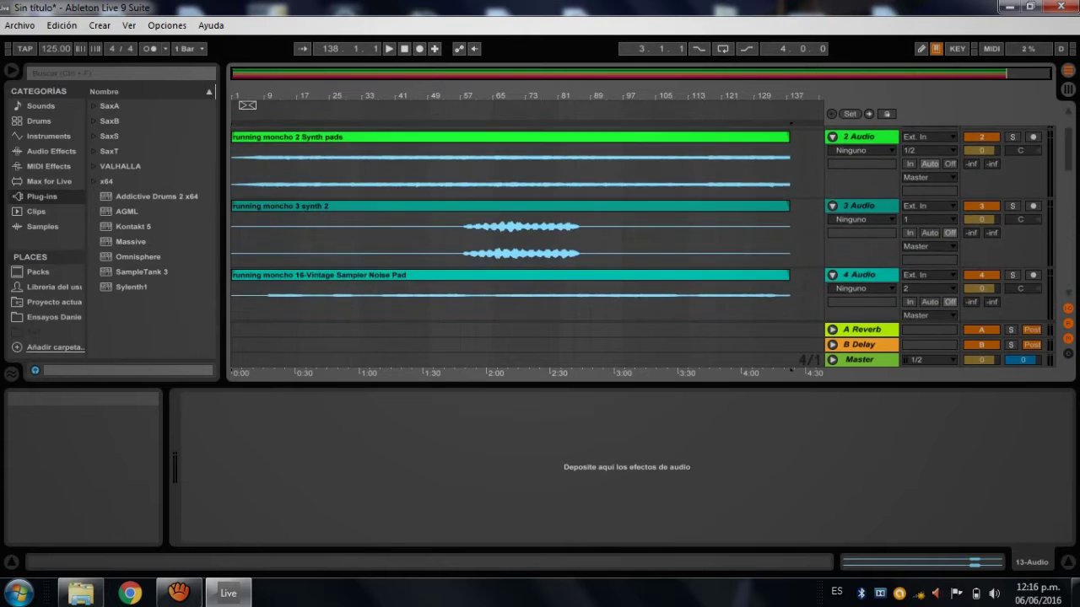
double_click(510, 134)
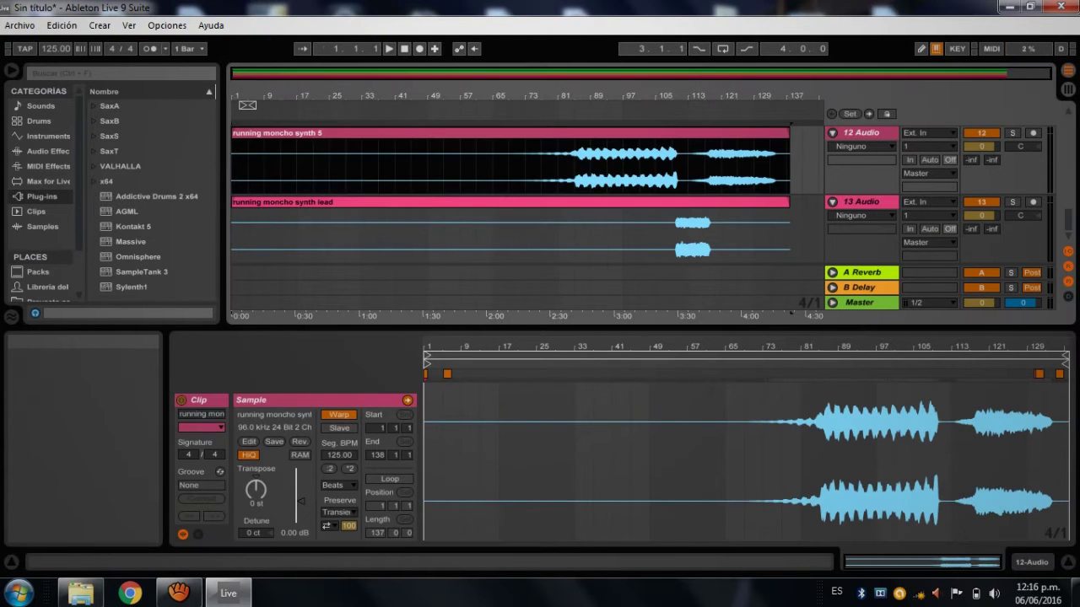
left_click(405, 48)
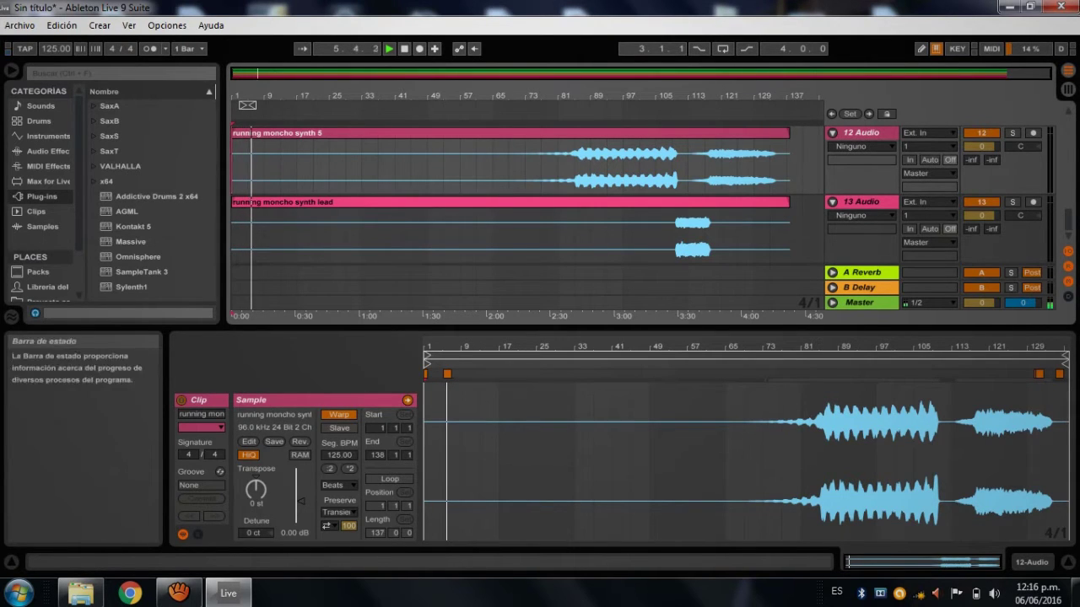
Switch to aTube Catcher to check the running screen recording, close its launcher window and minimize the recorder.
mouse_move(177, 593)
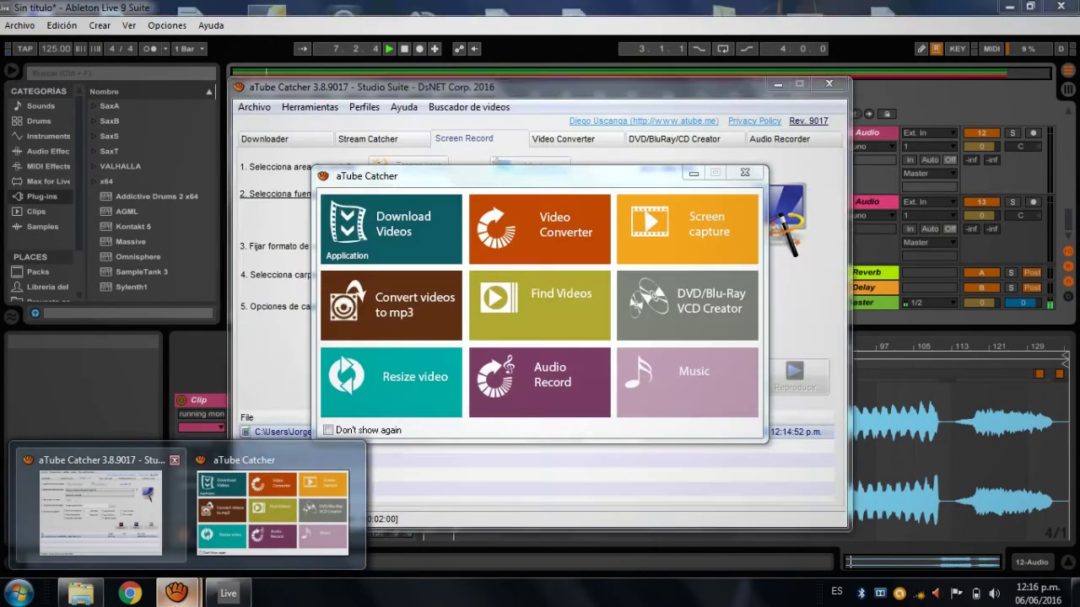
left_click(96, 511)
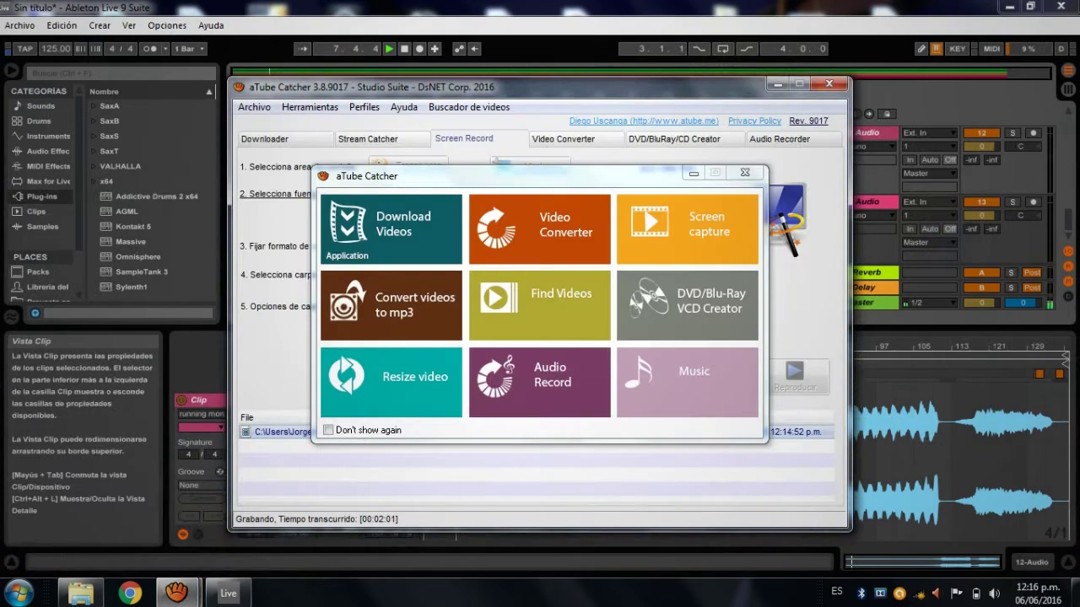
left_click(744, 173)
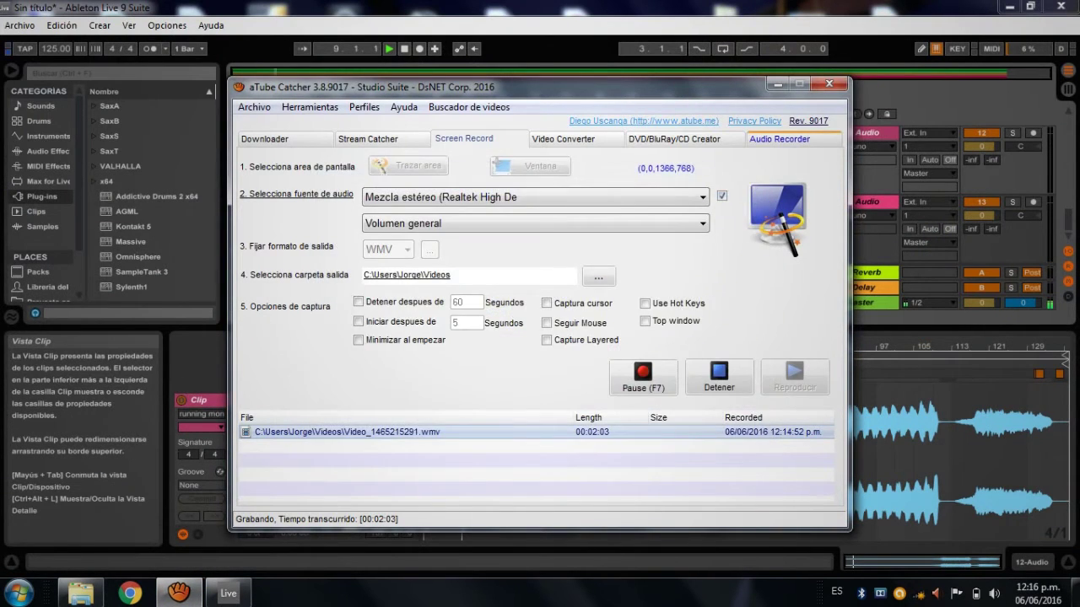
left_click(775, 83)
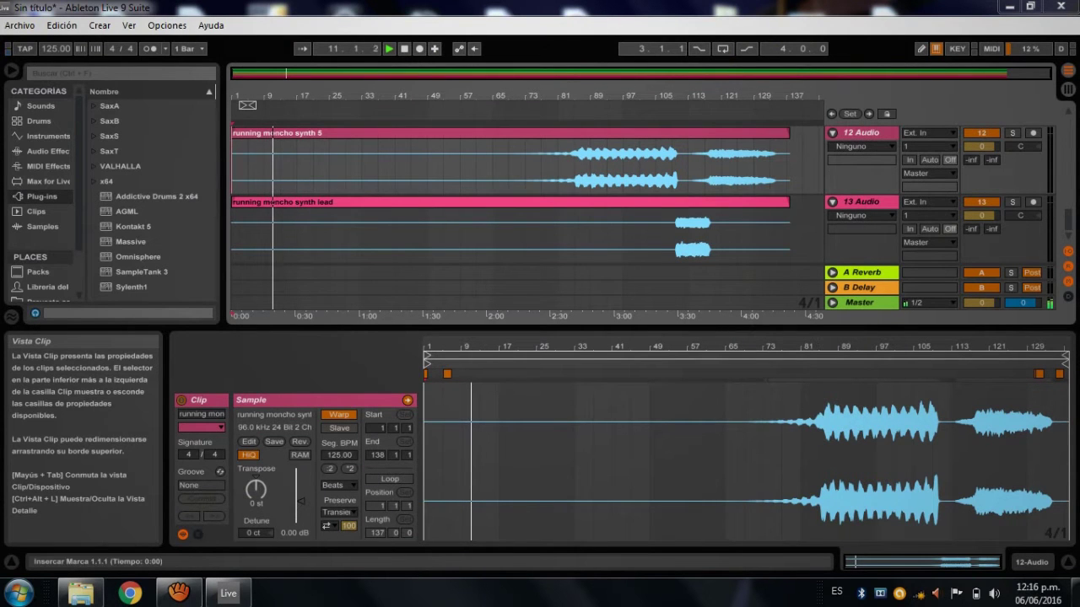
Delete the A Reverb and B Delay return tracks.
left_click(862, 272)
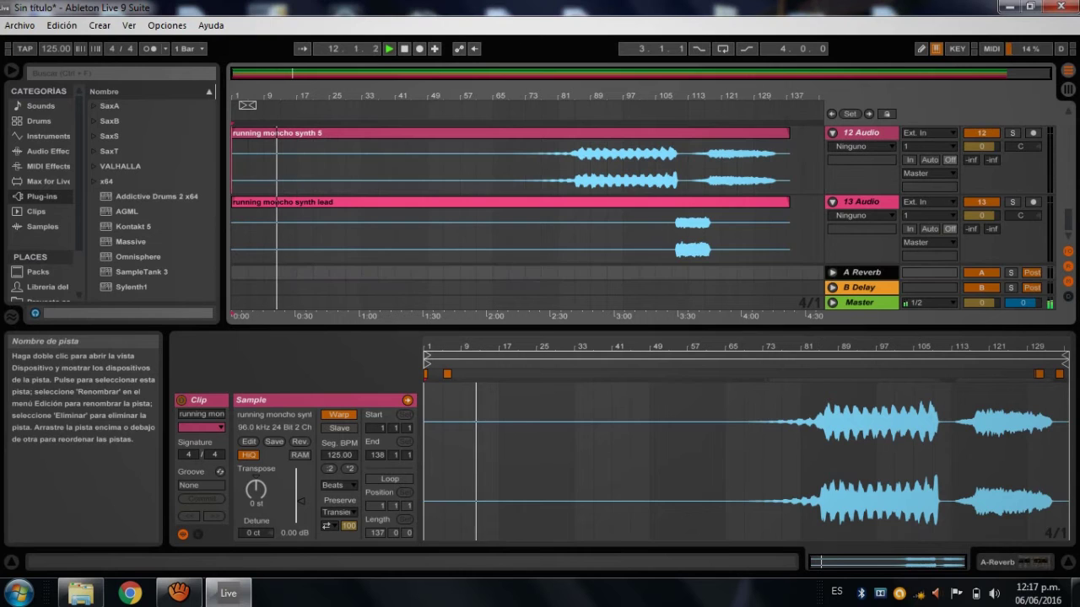
key("Delete")
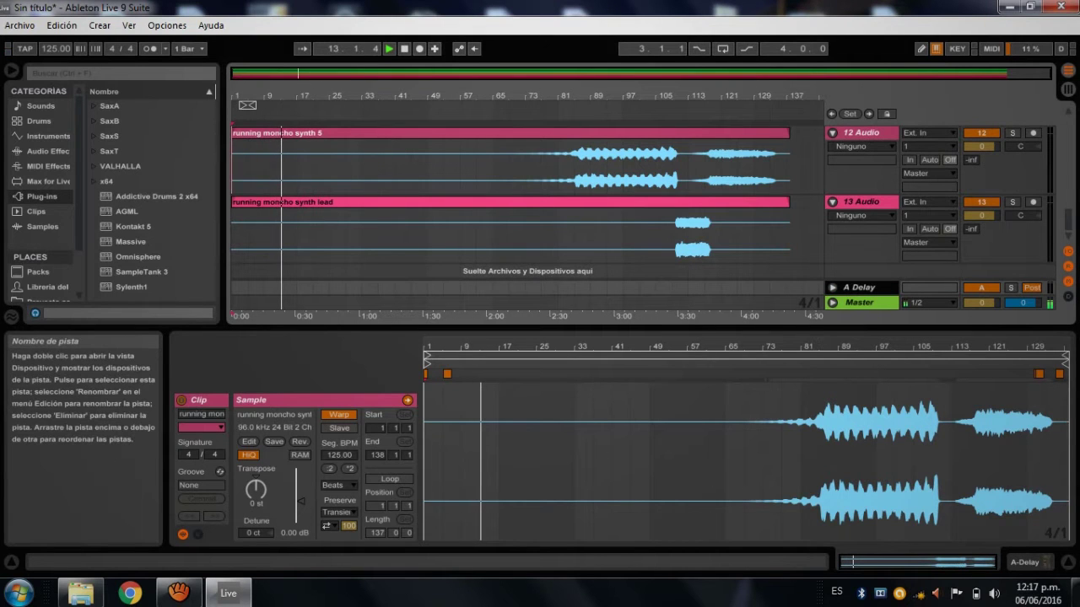
key("Delete")
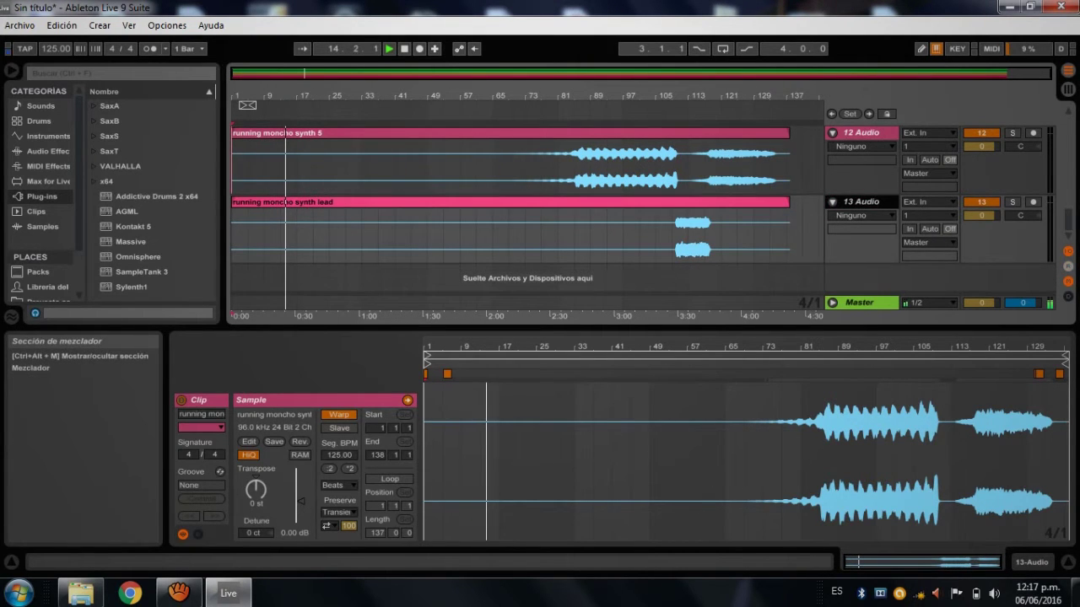
Turn on the metronome and move playback to bar 85 of the arrangement.
scroll(511, 211, "up", 10)
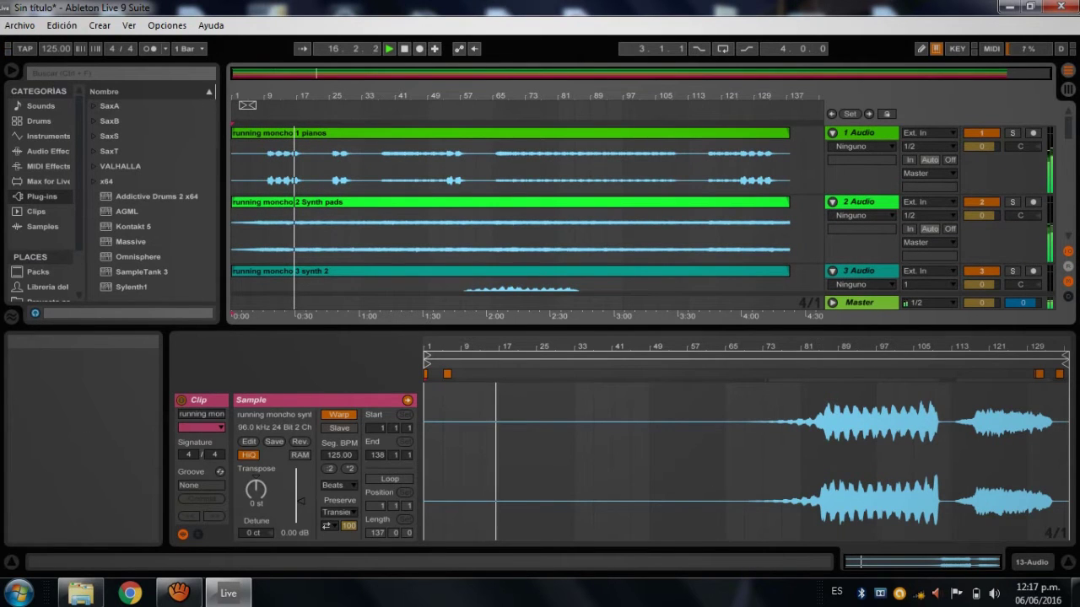
left_click_drag(624, 329, 624, 386)
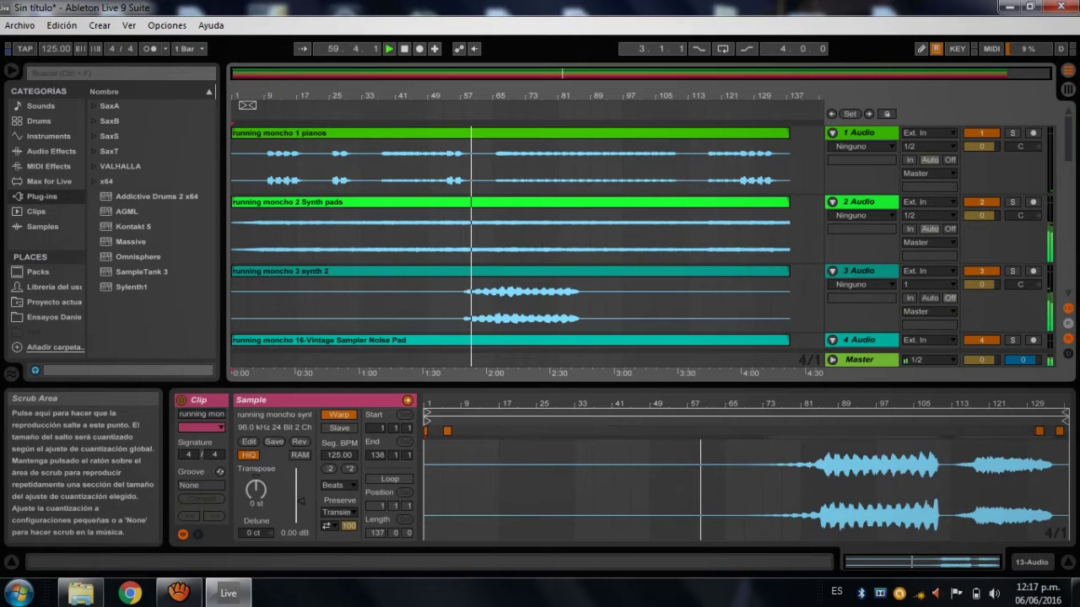
left_click(150, 48)
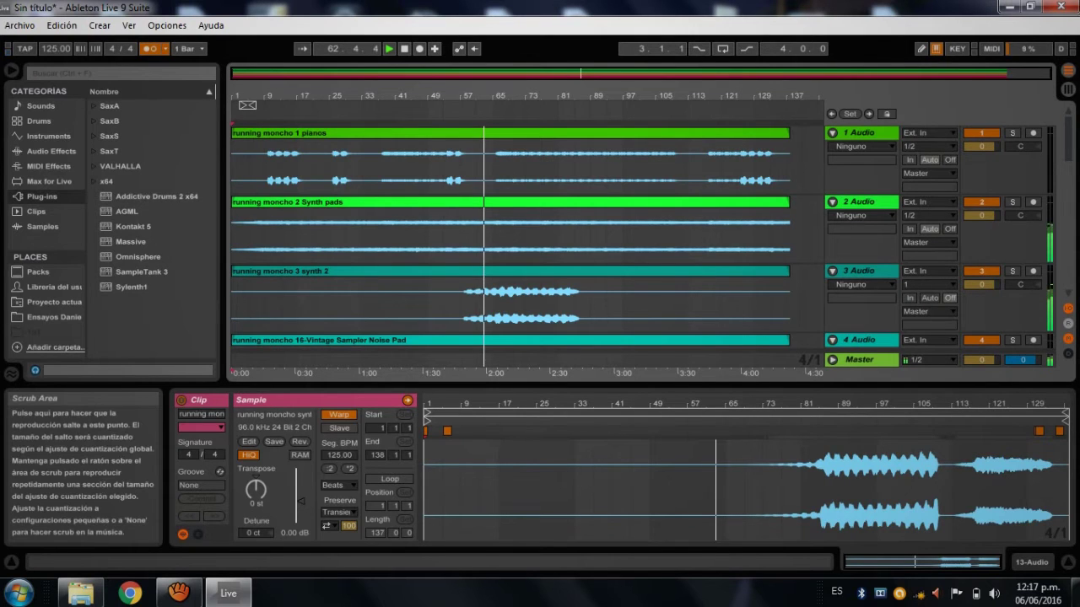
left_click(573, 120)
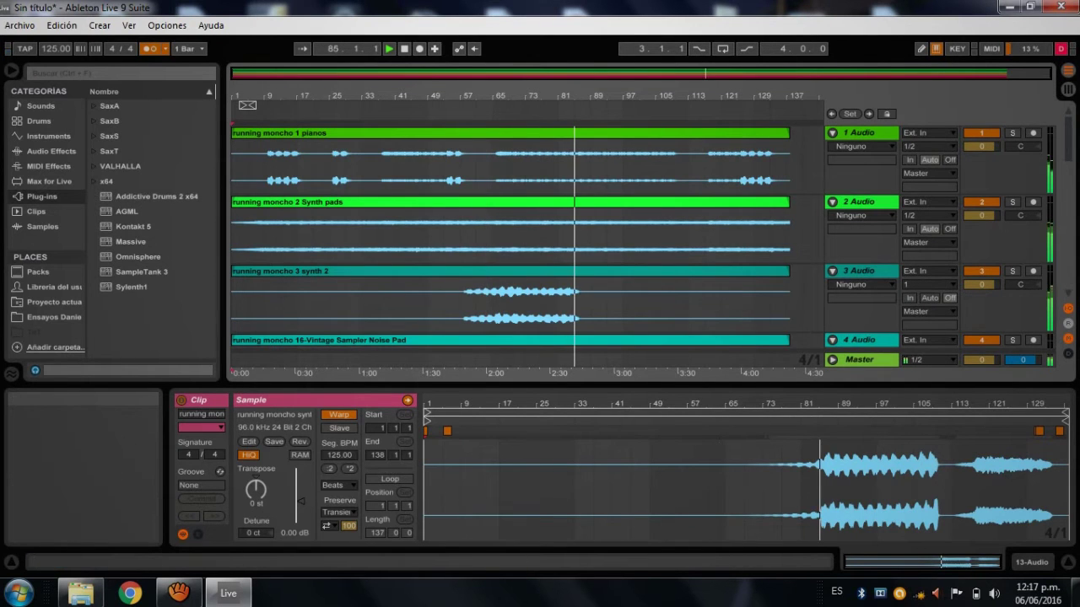
Audition the running moncho Loops and 20-Omnisphere tracks in solo one after the other, clearing each solo.
scroll(510, 244, "down", 5)
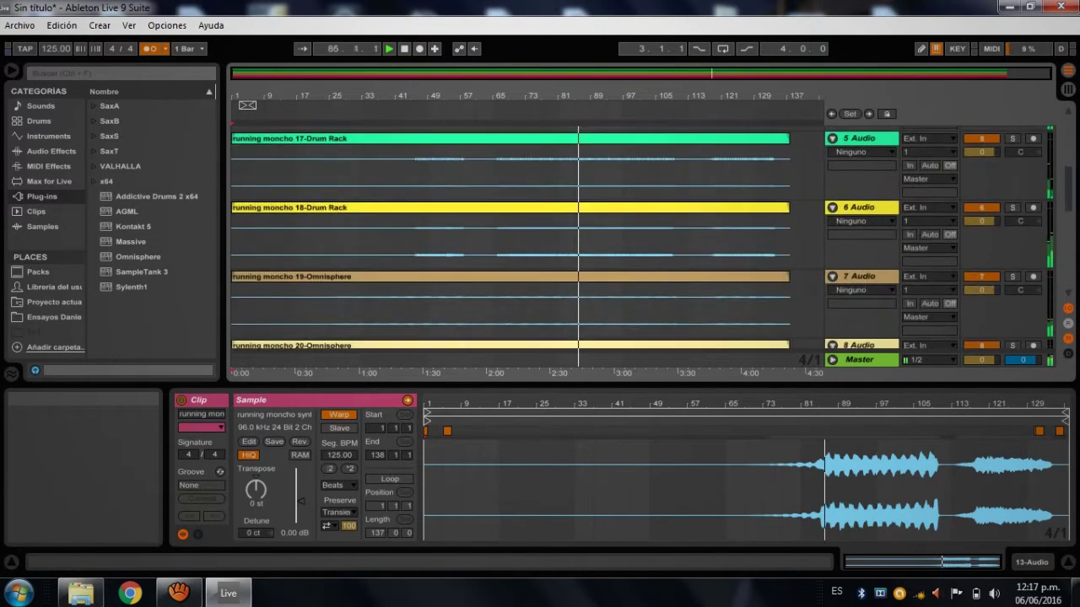
scroll(511, 245, "down", 4)
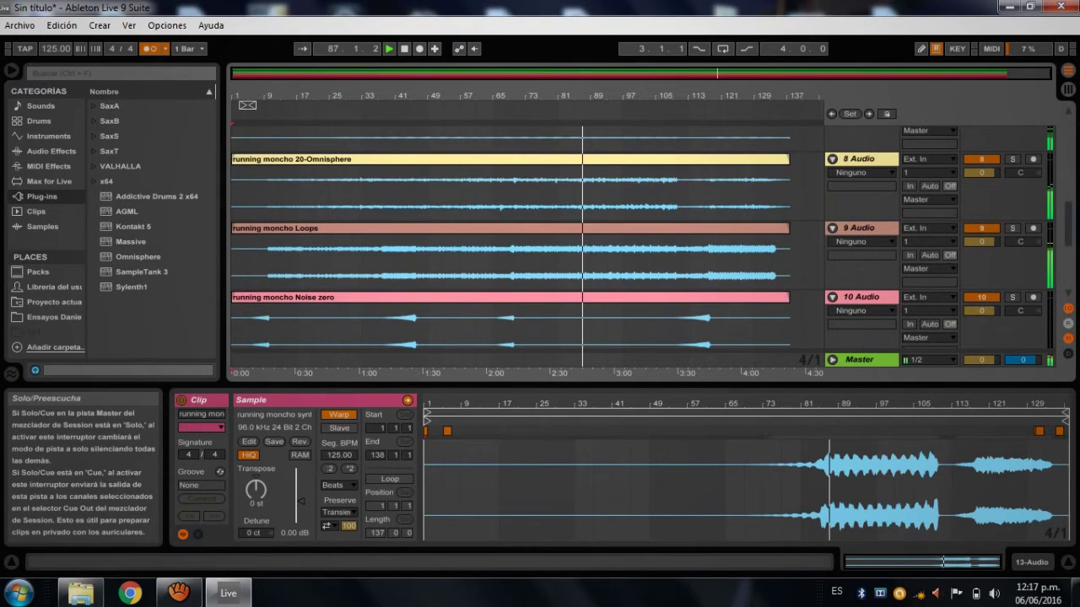
left_click(1013, 228)
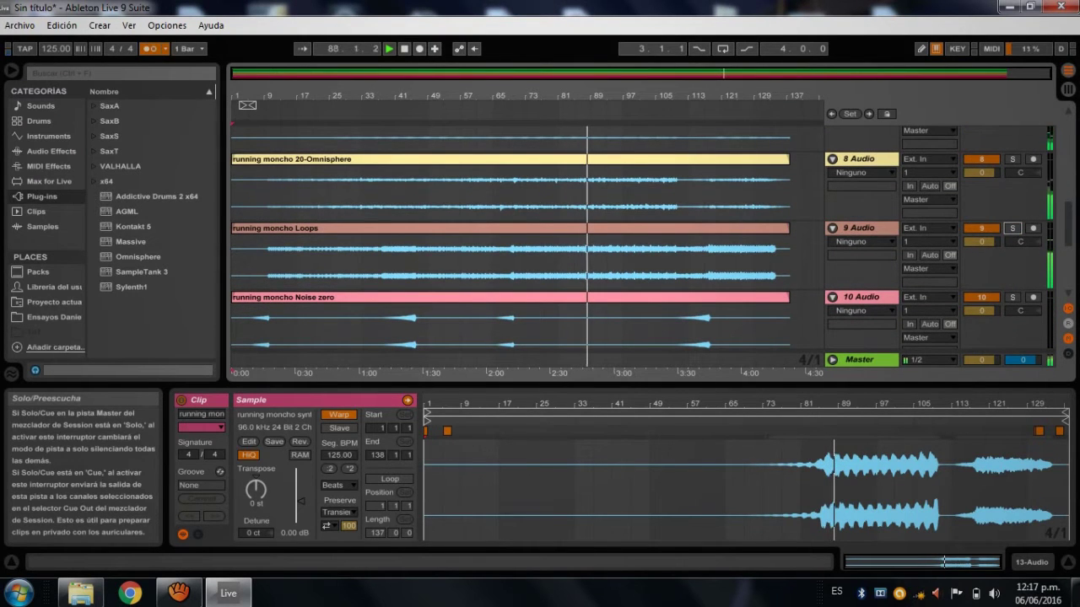
left_click(1012, 158)
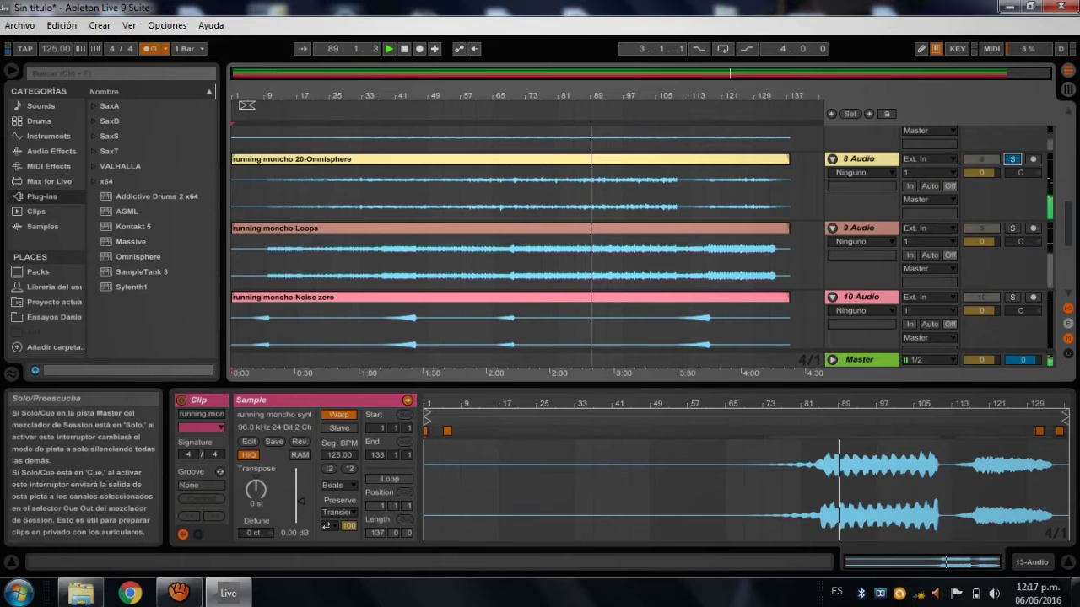
left_click(1012, 159)
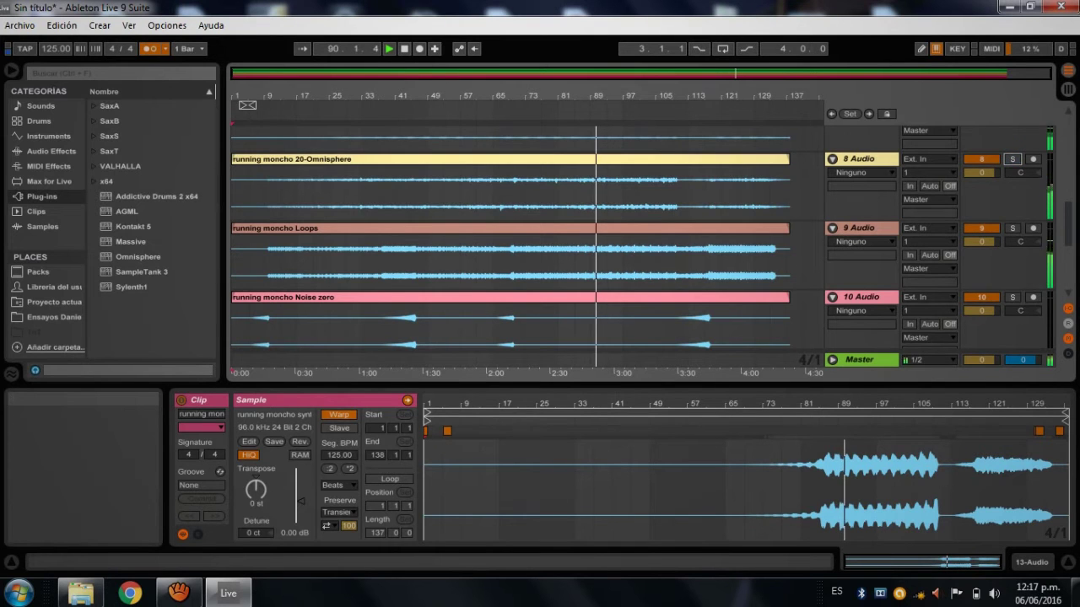
Audition the 16-Vintage Sampler Noise Pad, 1 pianos and 2 Synth pads tracks in solo against the metronome.
scroll(1012, 202, "up", 4)
scroll(1012, 226, "up", 5)
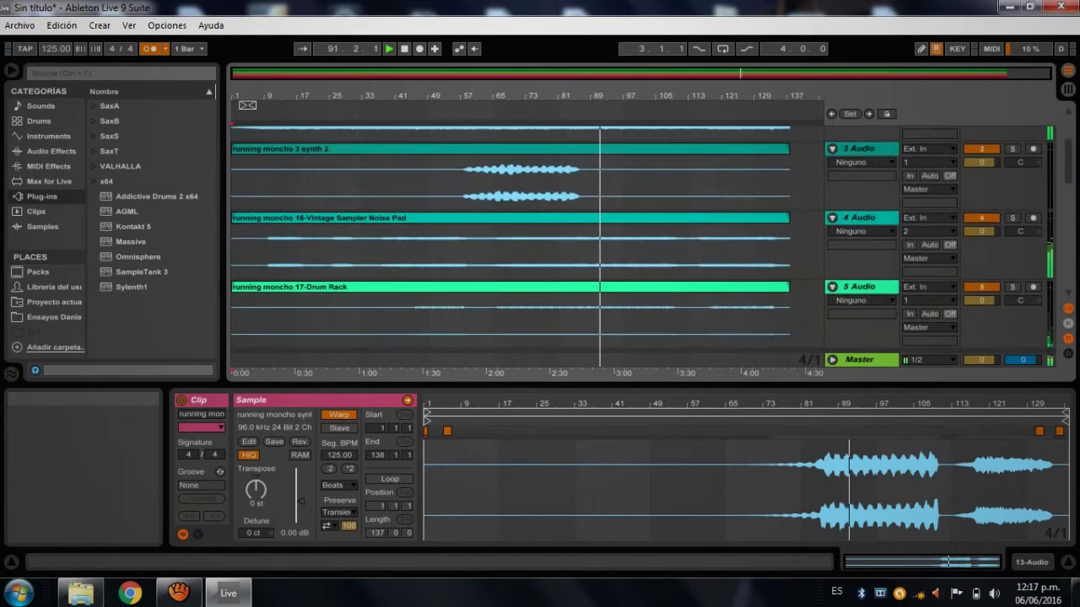
left_click(1012, 225)
left_click(1012, 226)
scroll(1013, 236, "up", 3)
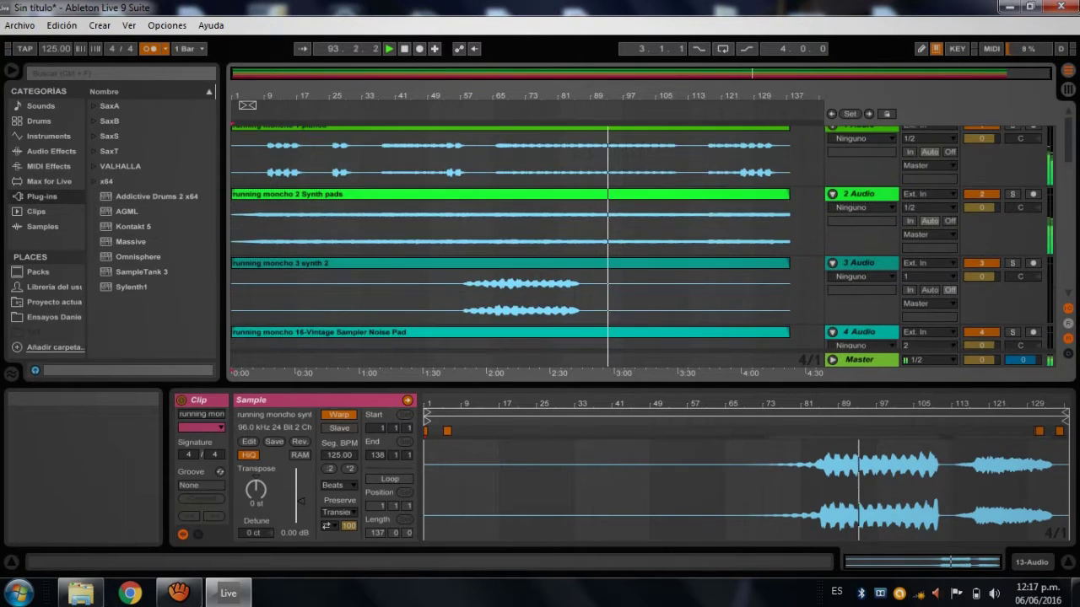
scroll(637, 245, "up", 1)
left_click(1012, 132)
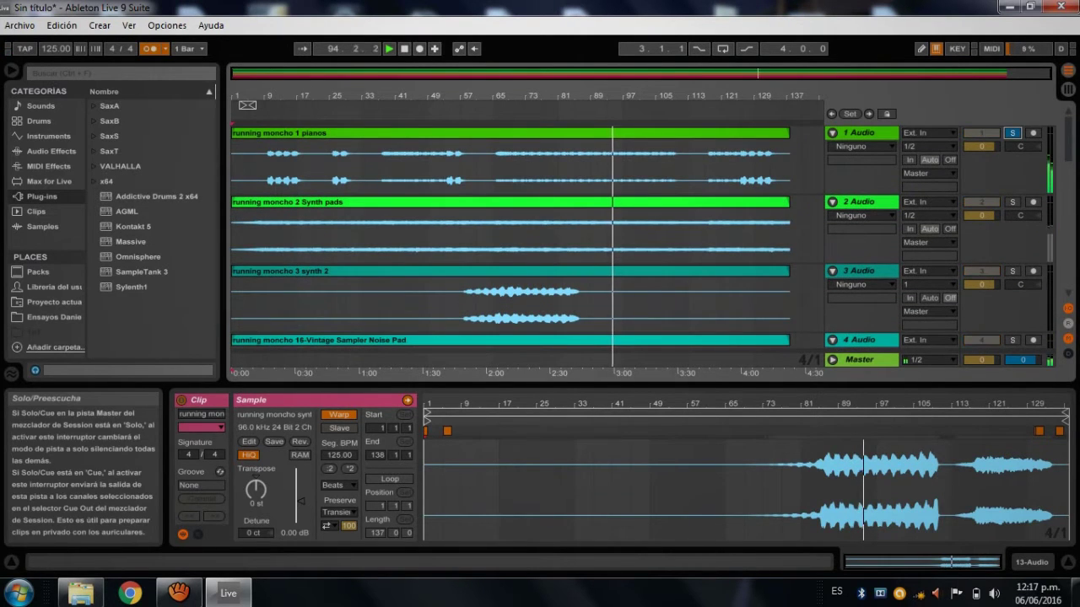
left_click(1012, 202)
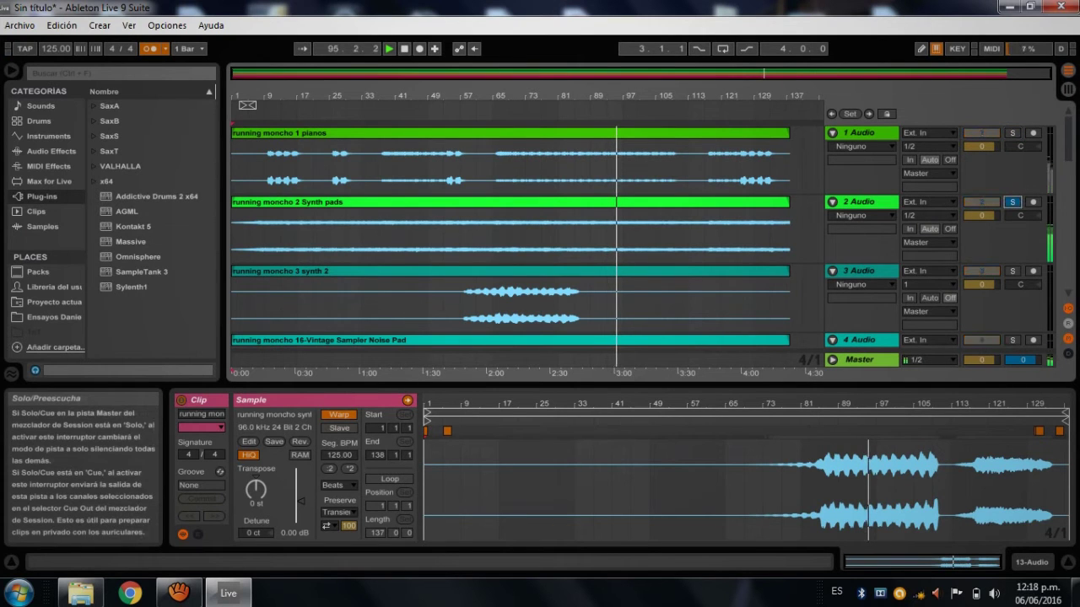
Audition the 18-Drum Rack and synth 5 tracks in solo against the metronome, clearing each solo.
scroll(510, 244, "down", 5)
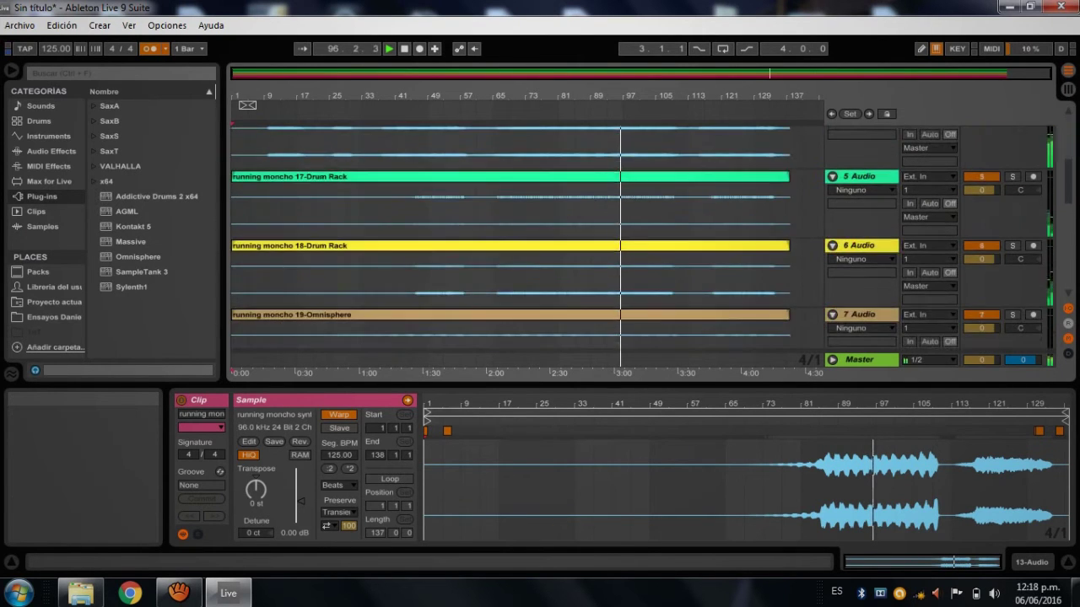
scroll(510, 245, "down", 1)
left_click(1012, 202)
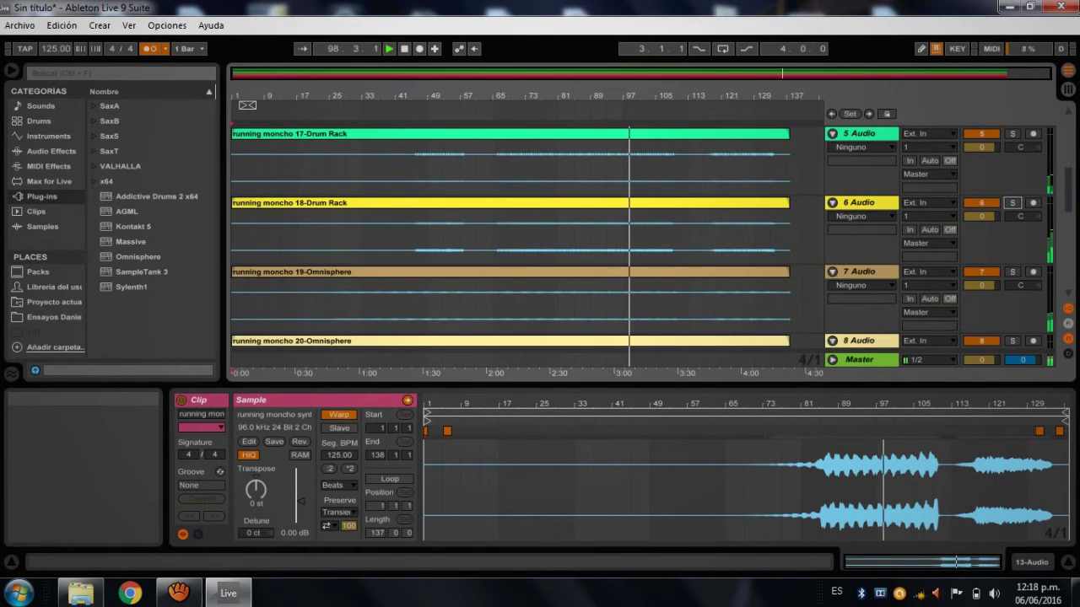
scroll(510, 245, "down", 3)
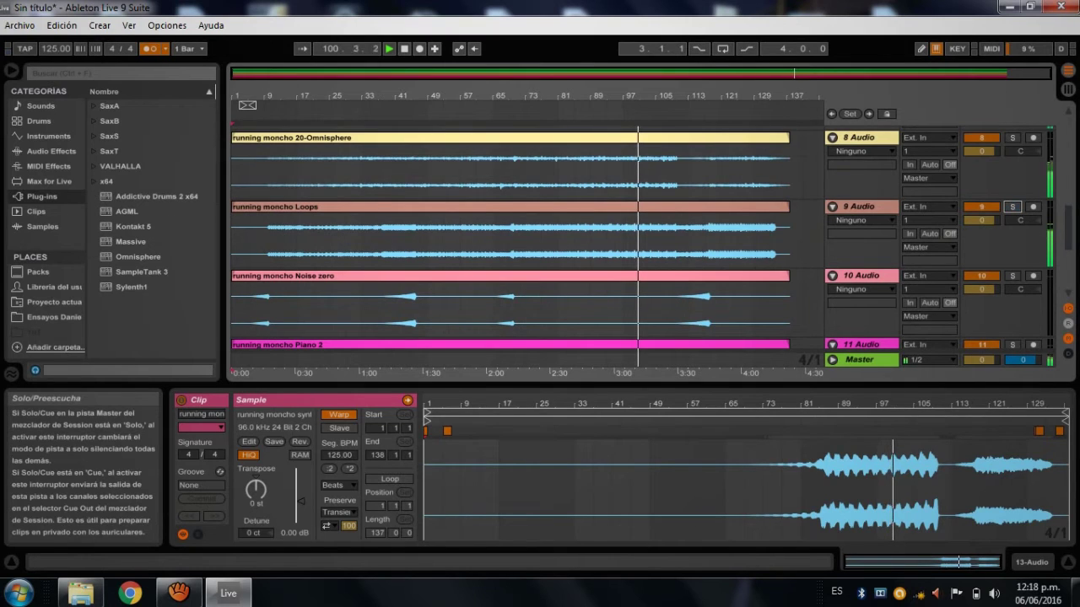
scroll(510, 245, "down", 3)
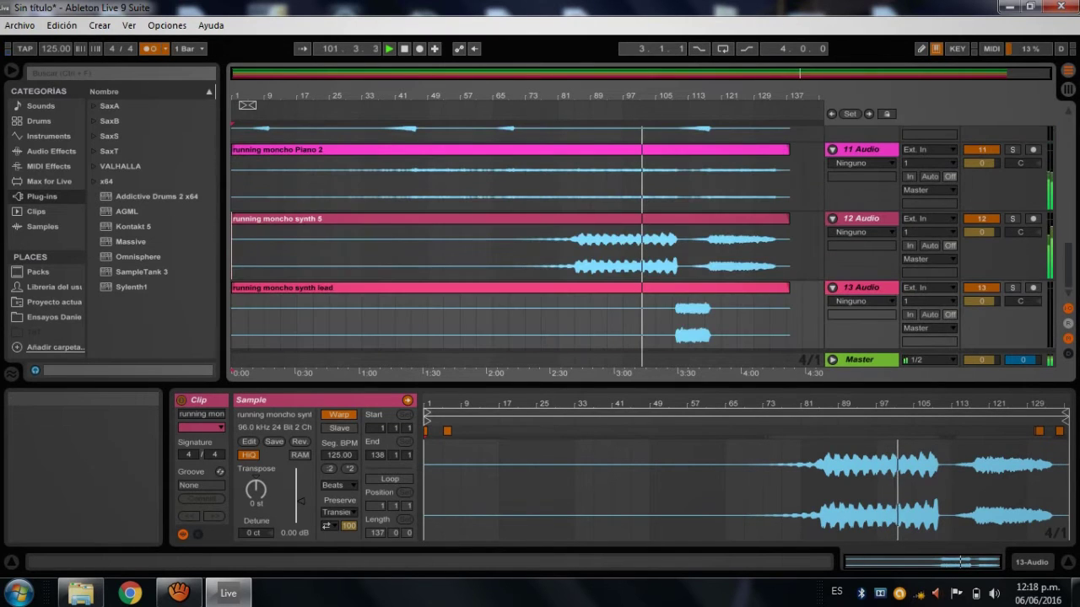
left_click(1012, 218)
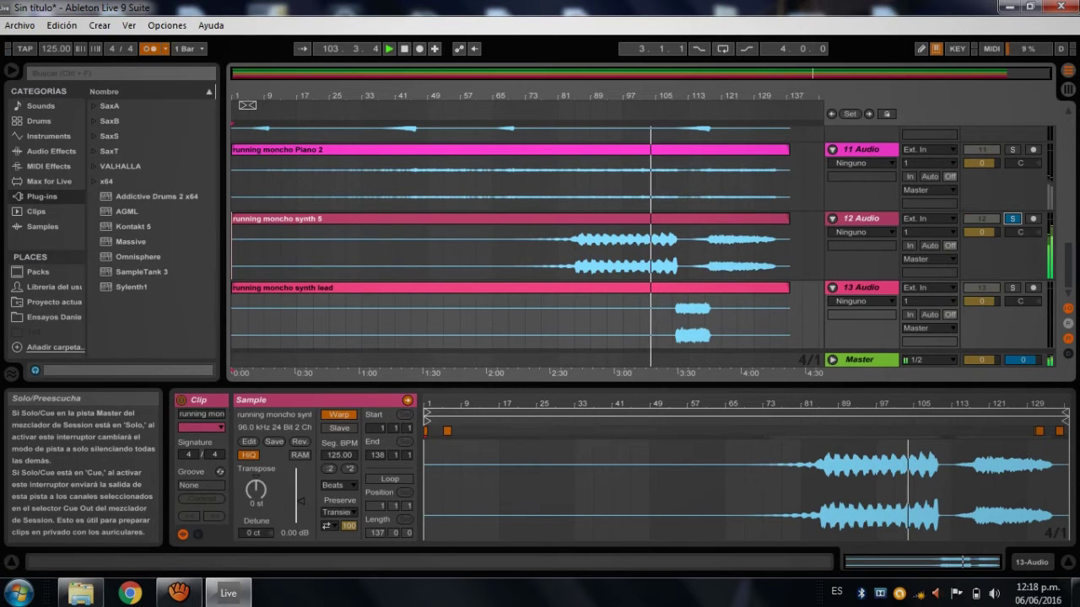
left_click(1012, 218)
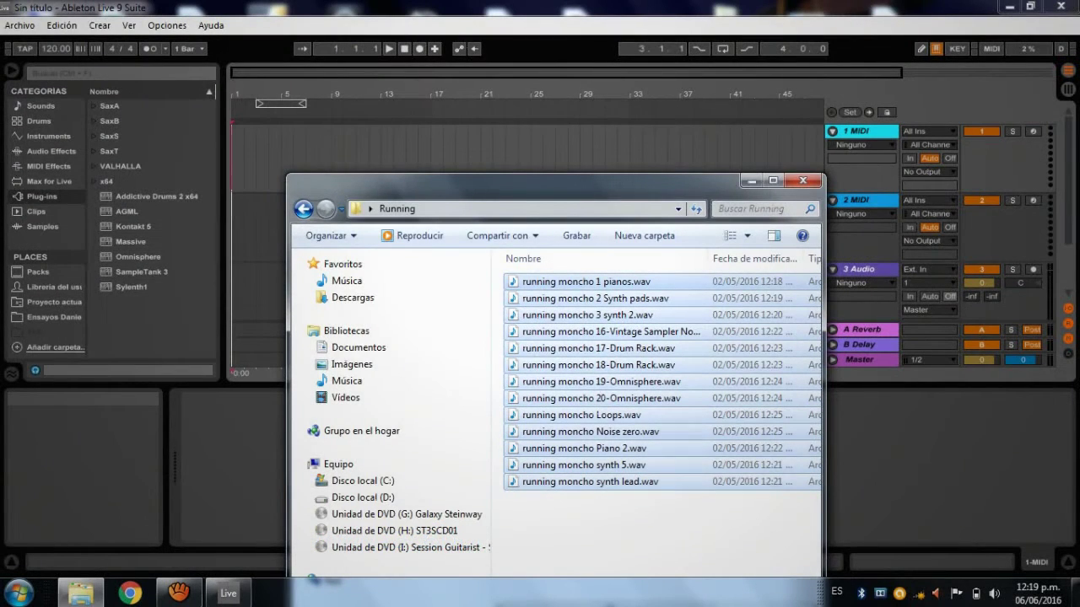
Import all selected running moncho WAV files from the Running folder into the empty set on separate tracks from bar 1.
left_click_drag(641, 282, 279, 152)
left_click_drag(282, 201, 233, 153)
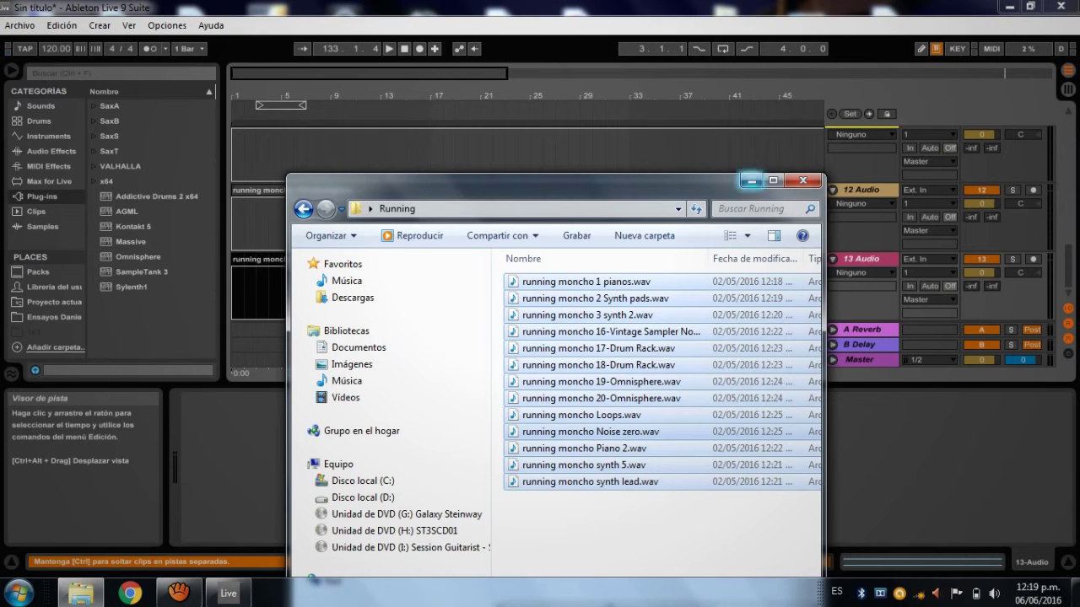
Delete the A Reverb and B Delay return tracks from the arrangement of imported stems.
left_click(750, 179)
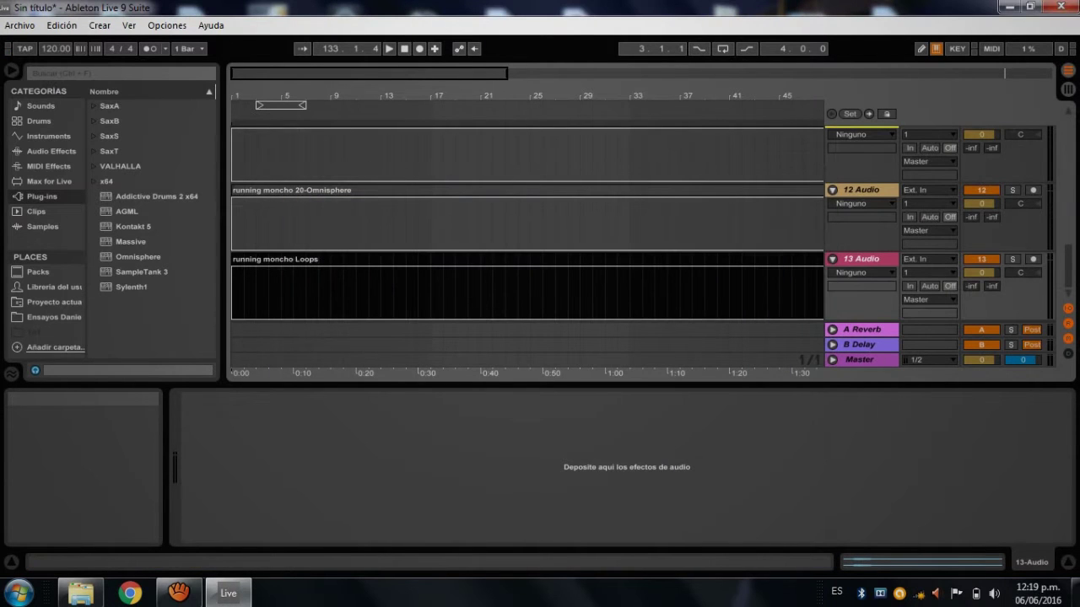
scroll(641, 222, "up", 12)
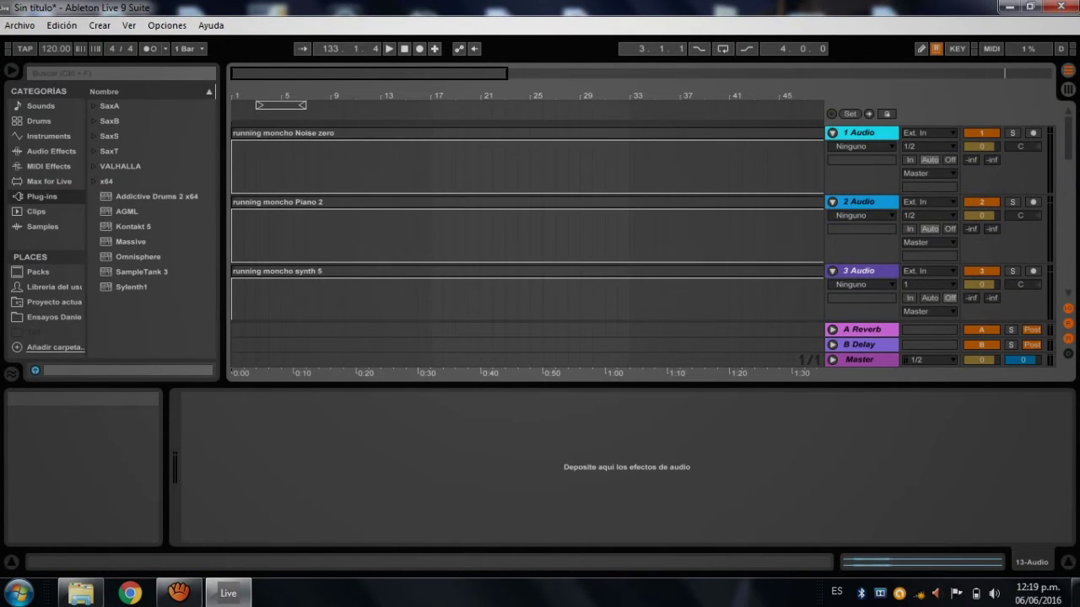
left_click_drag(507, 74, 1023, 73)
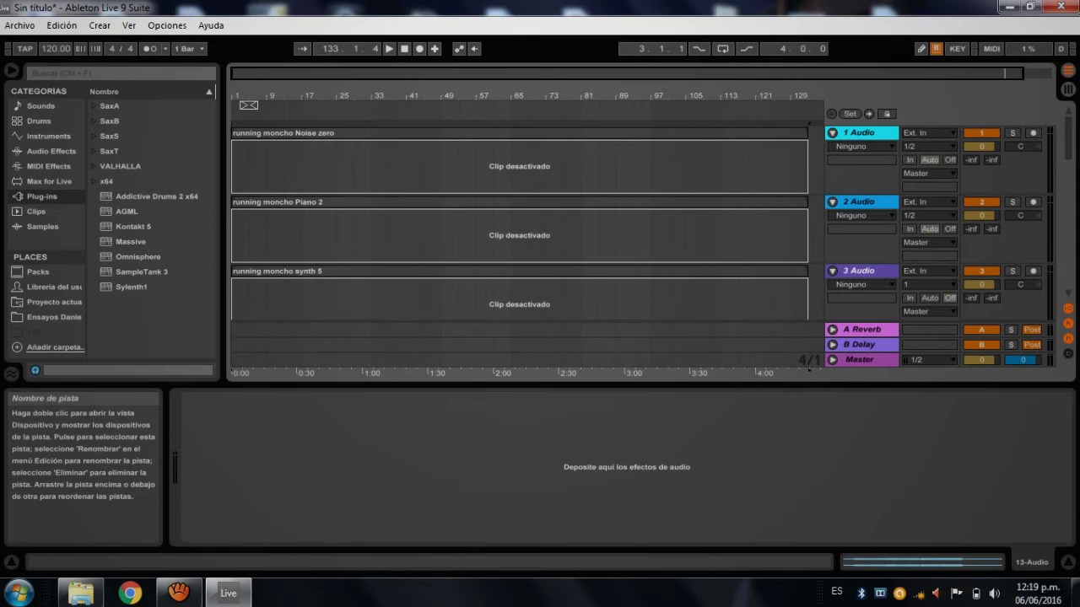
left_click(862, 330)
key("Delete")
key("Delete")
scroll(759, 253, "down", 5)
scroll(759, 253, "up", 5)
Examine the running moncho Noise zero clip's Warp and Seg. BPM settings and its available clip options.
left_click(730, 134)
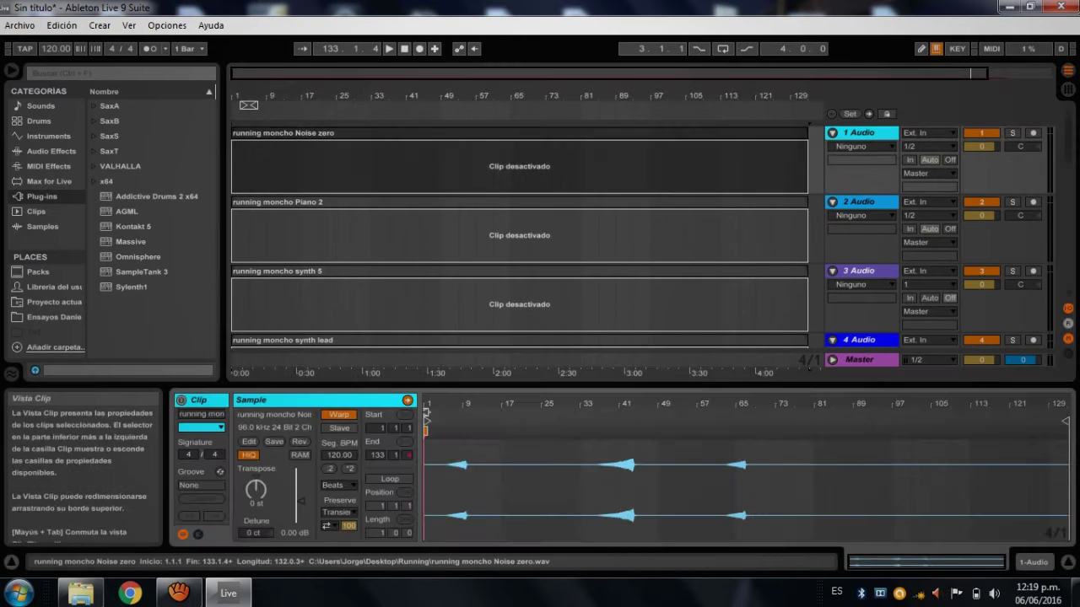
right_click(731, 134)
left_click(715, 134)
right_click(711, 133)
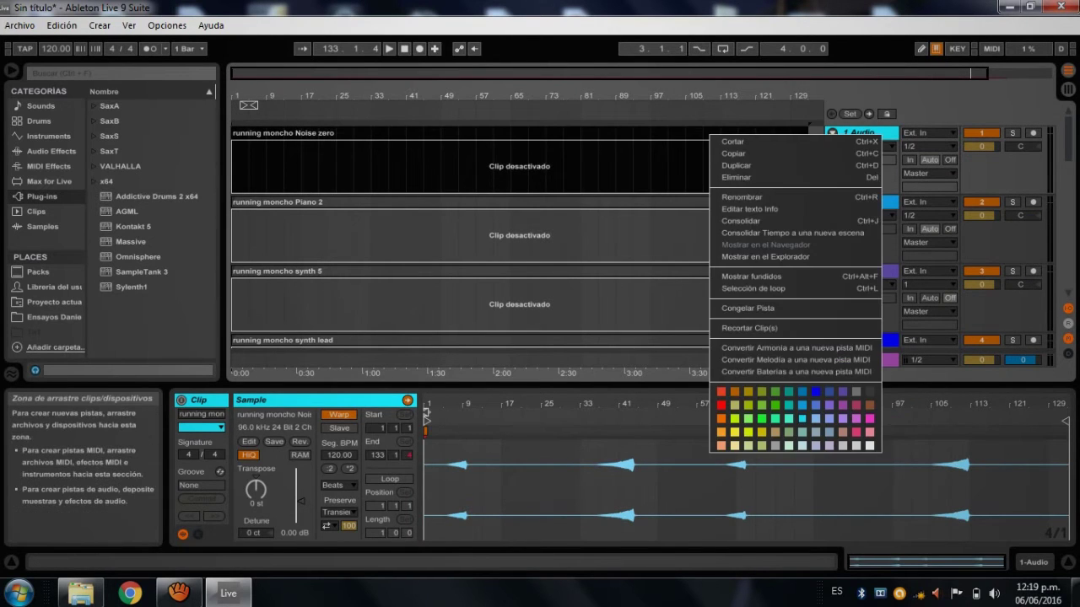
left_click(705, 135)
left_click(179, 593)
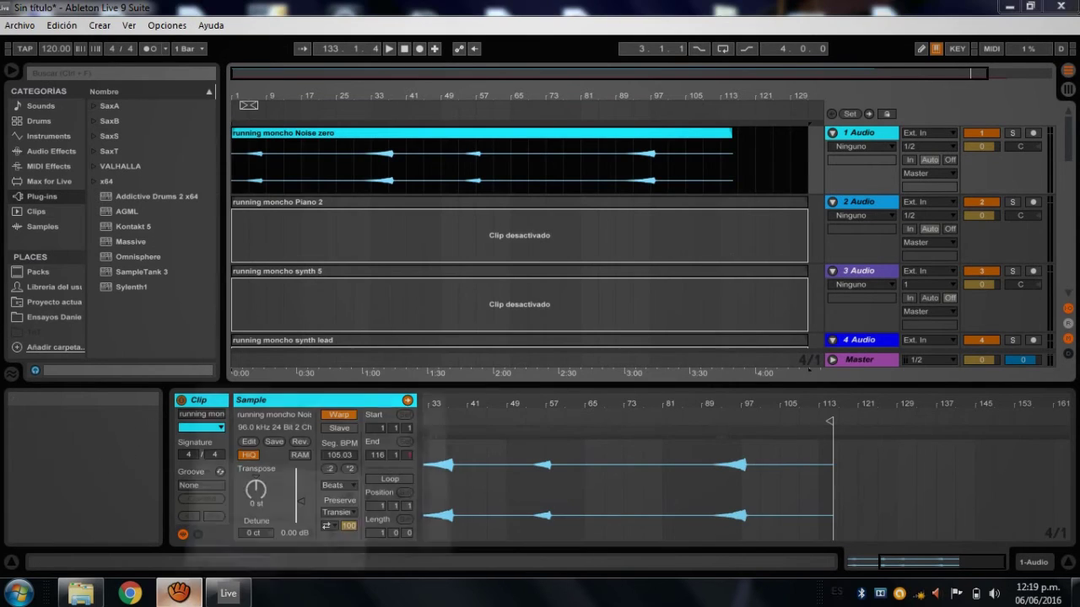
left_click(179, 593)
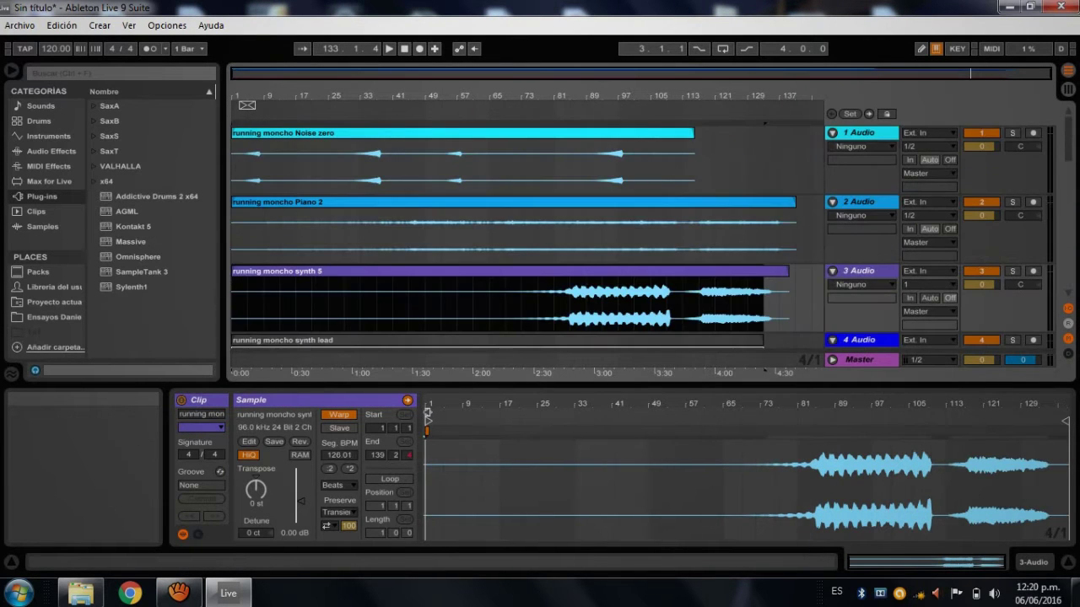
Compare the lengths and warp settings of the Noise zero, Piano 2, synth 5, synth lead and 1 pianos clips.
left_click(506, 156)
left_click(506, 227)
left_click(783, 270)
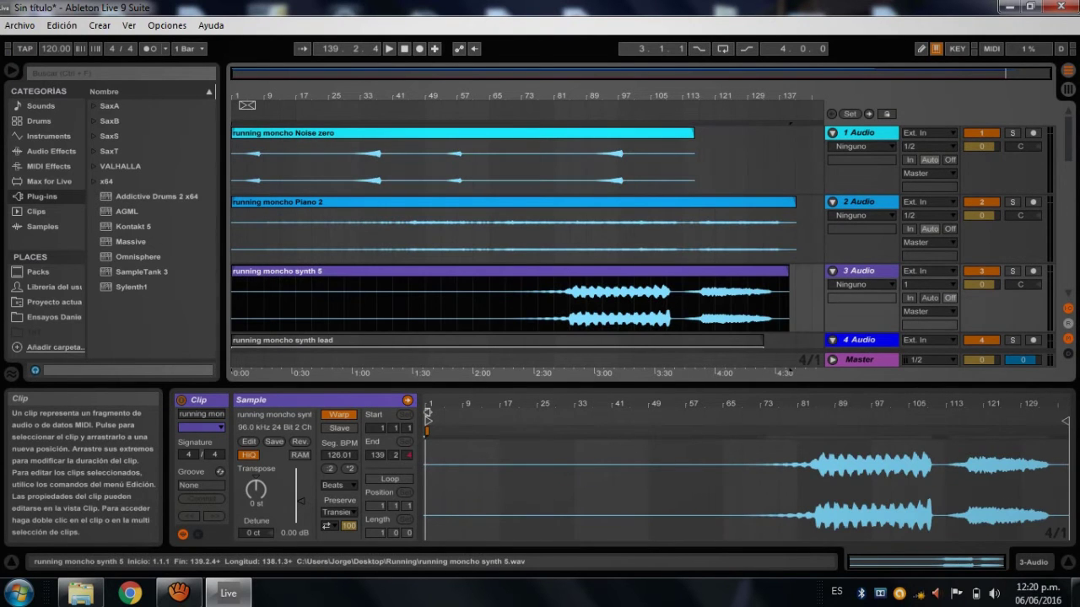
scroll(742, 245, "down", 4)
left_click(742, 179)
left_click(742, 248)
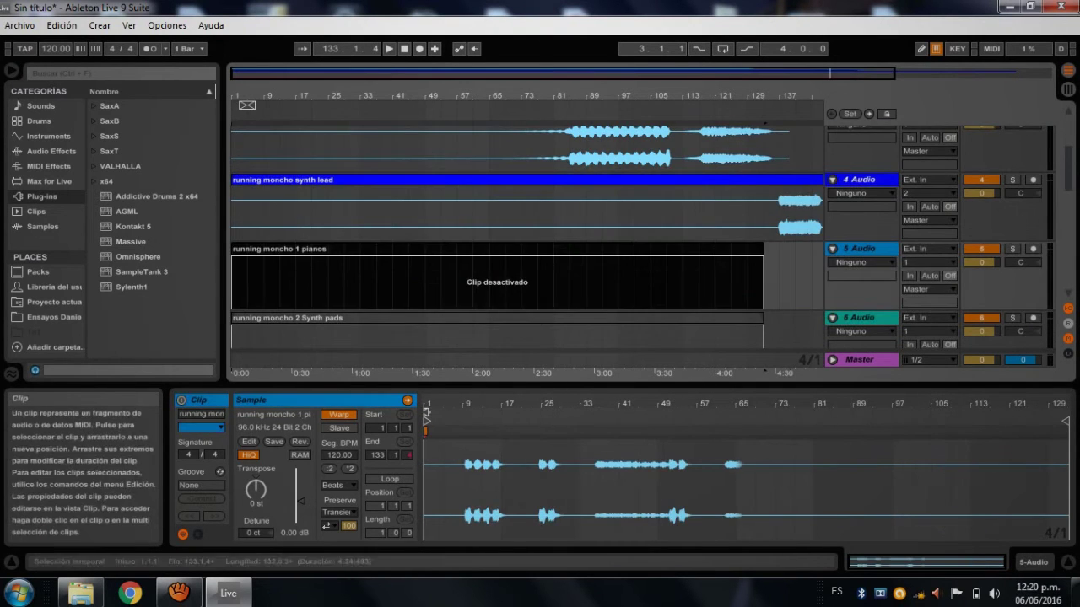
Examine the lengths and warp settings of the 20-Omnisphere and 19-Omnisphere clips.
scroll(506, 245, "down", 10)
left_click(506, 288)
left_click(506, 217)
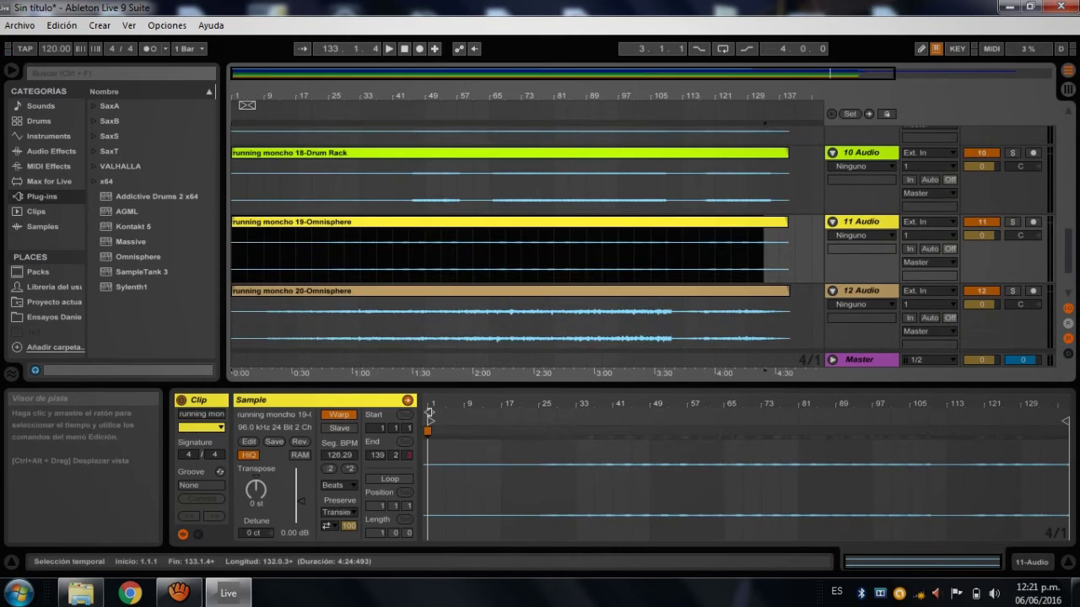
left_click(506, 221)
left_click(325, 399)
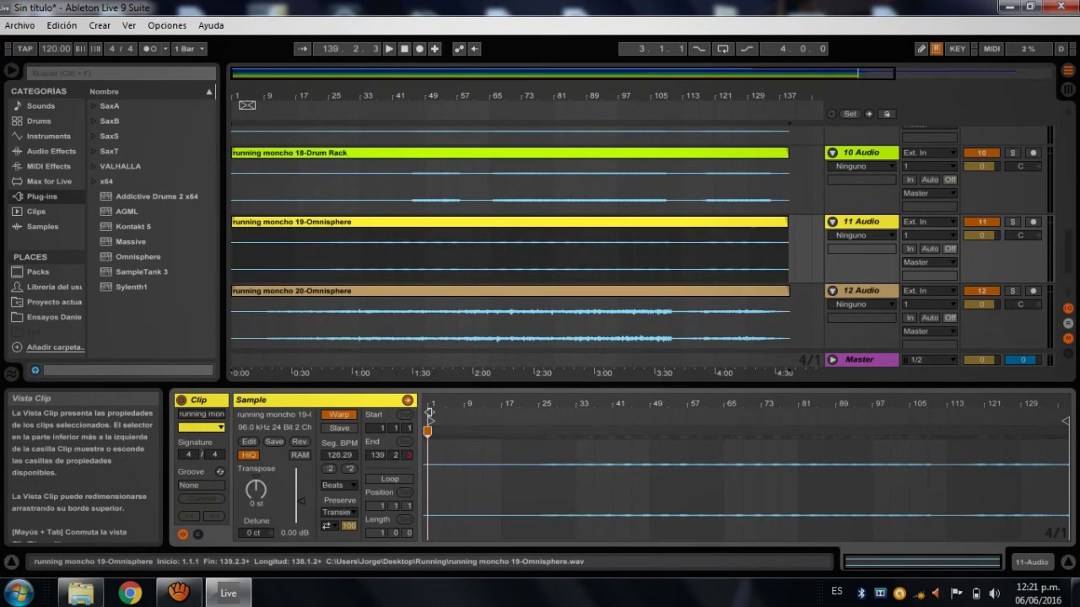
left_click(507, 221)
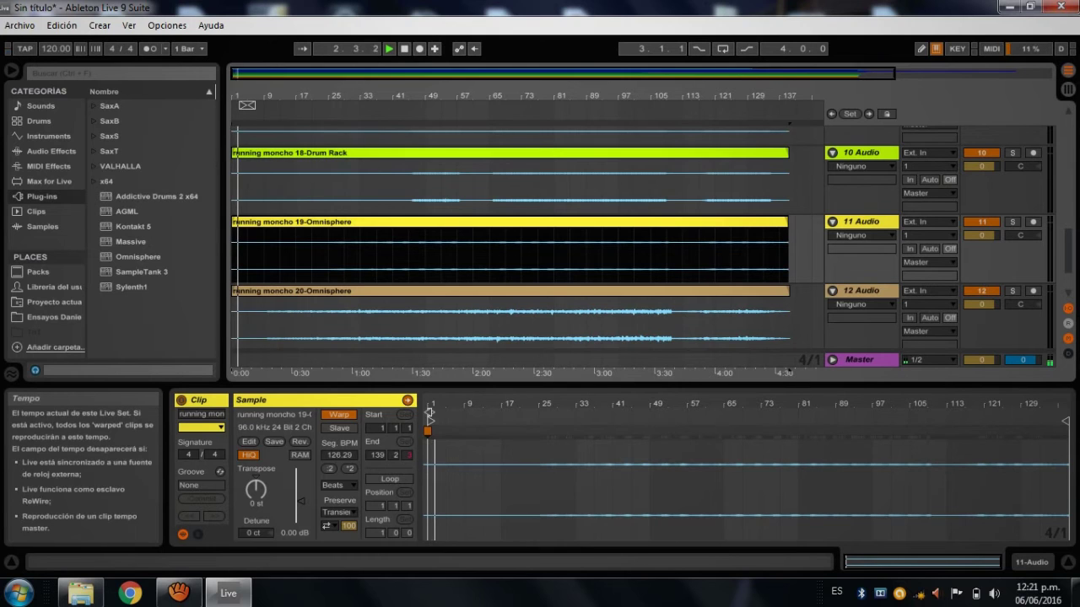
Turn on the metronome during playback and check the timing of all the warped stems together.
left_click(150, 48)
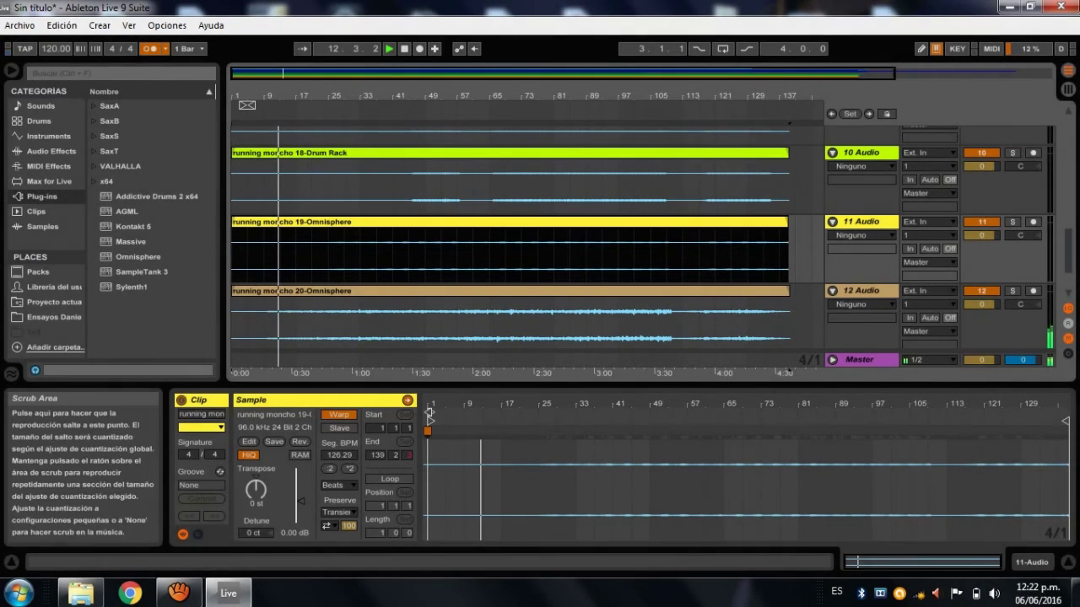
left_click_drag(894, 73, 969, 73)
scroll(527, 245, "up", 10)
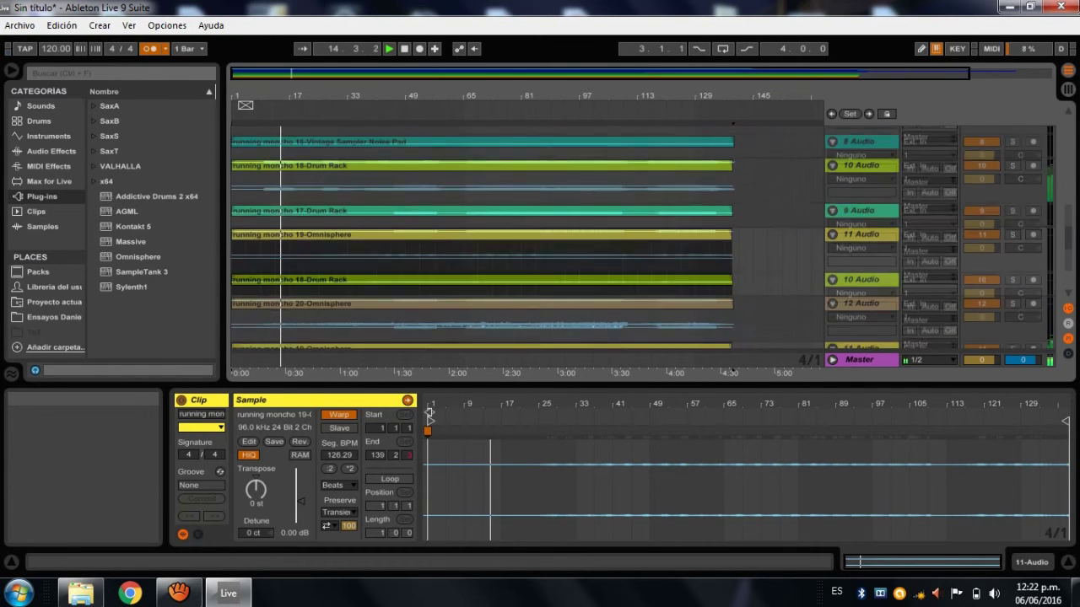
scroll(527, 244, "up", 5)
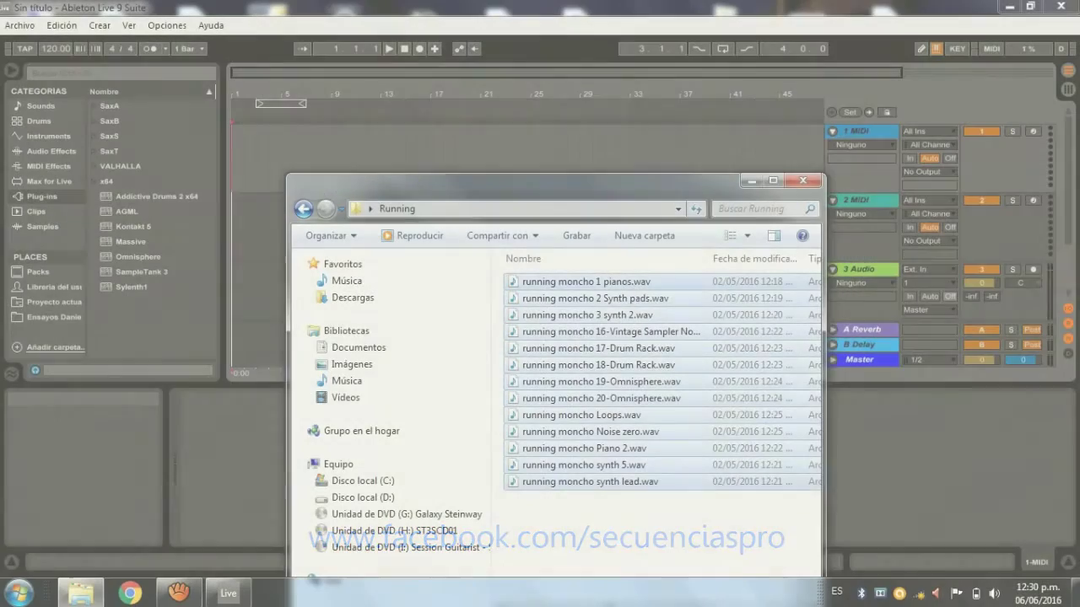
Import the thirteen selected running moncho WAV files into a new empty set, each on its own track from bar 1.
left_click_drag(539, 182, 962, 213)
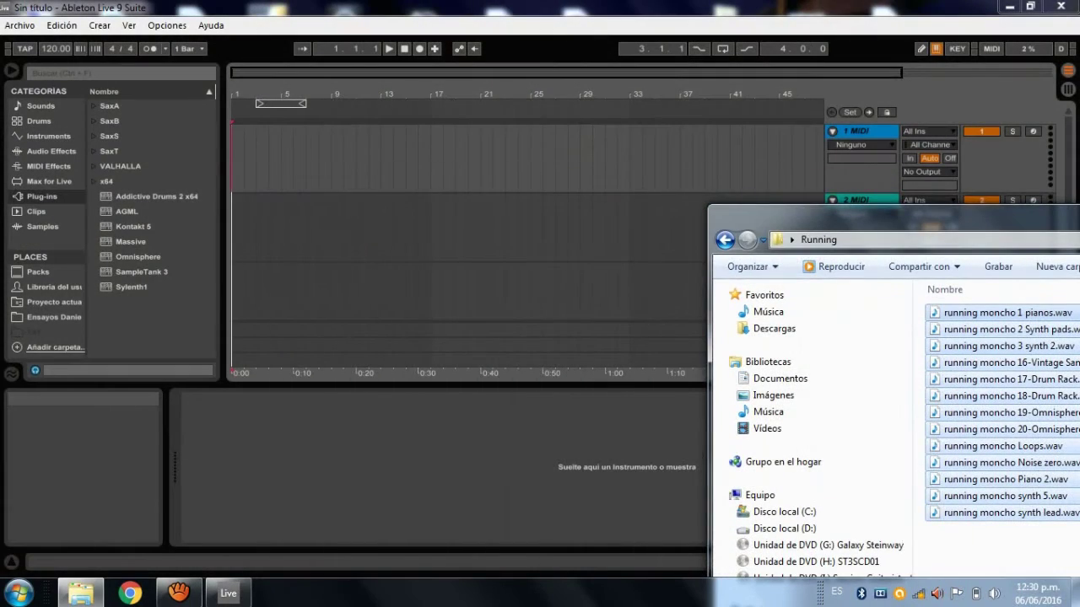
left_click_drag(982, 313, 234, 160)
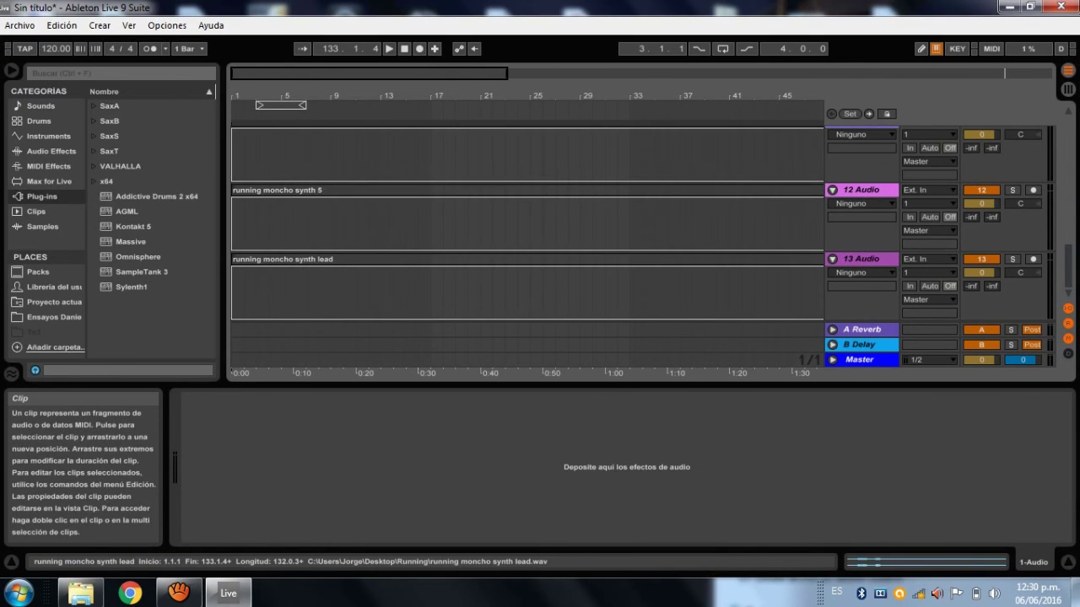
Select all thirteen imported clips together and turn off Warp for them.
left_click(287, 260)
key("ctrl+a")
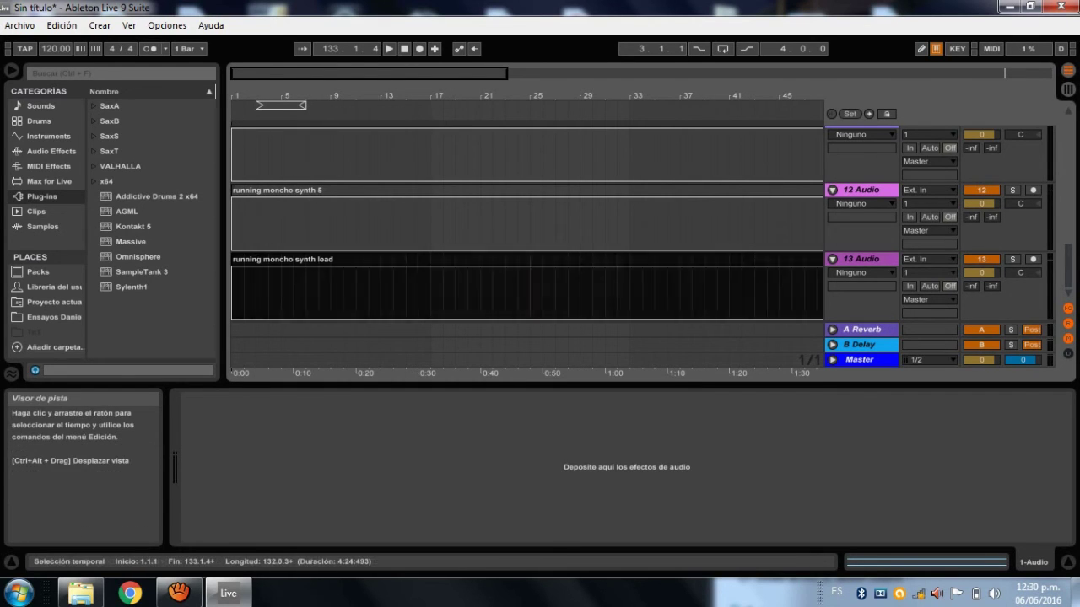
left_click(287, 260)
key("shift+Up")
key("shift+Up")
key("shift+Up")
key("shift+Up")
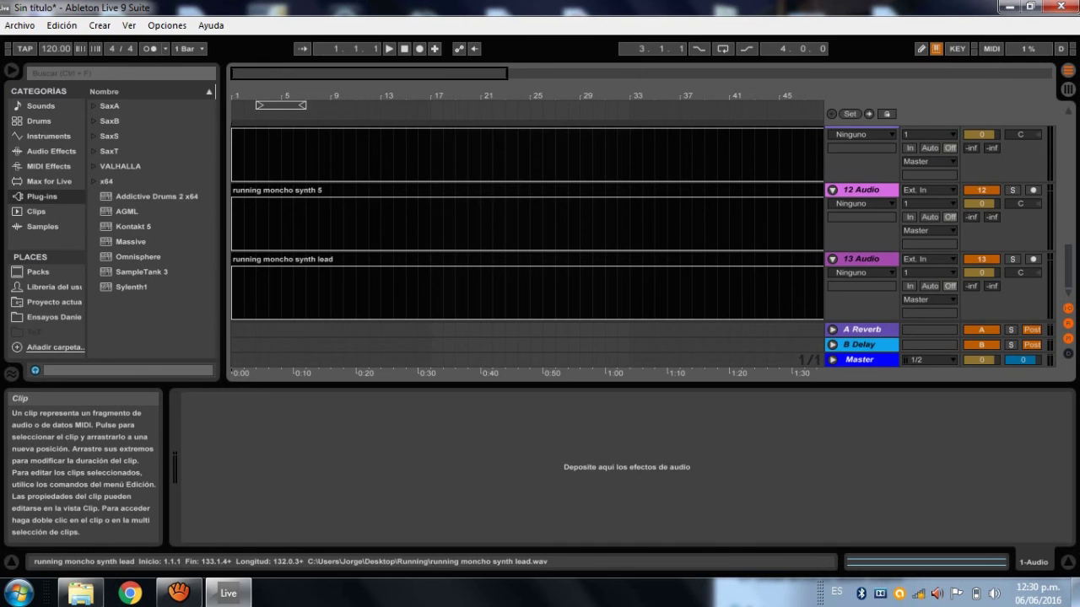
double_click(287, 260)
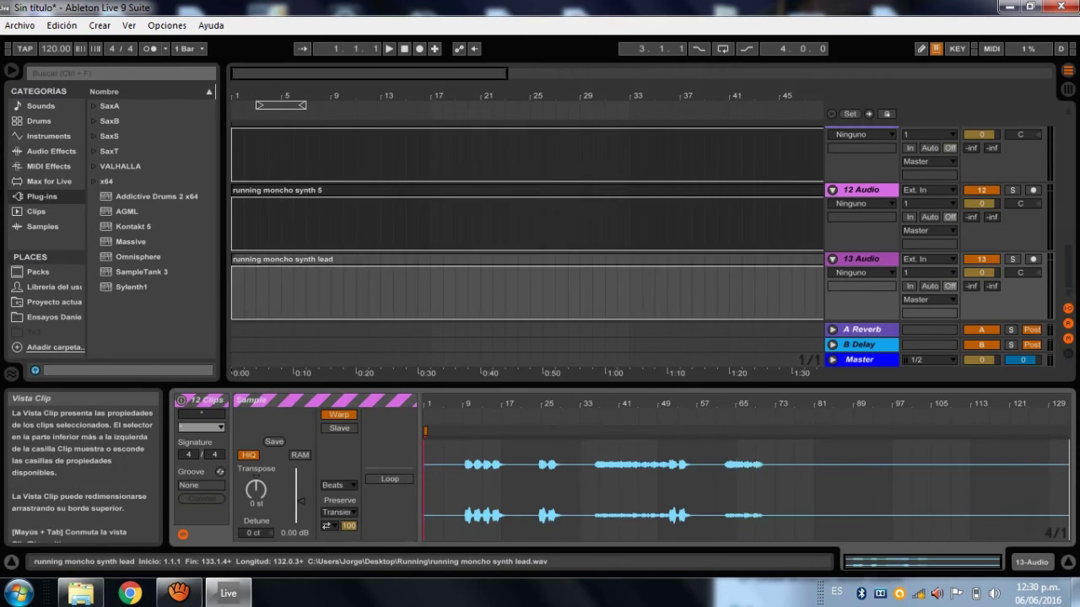
left_click(339, 415)
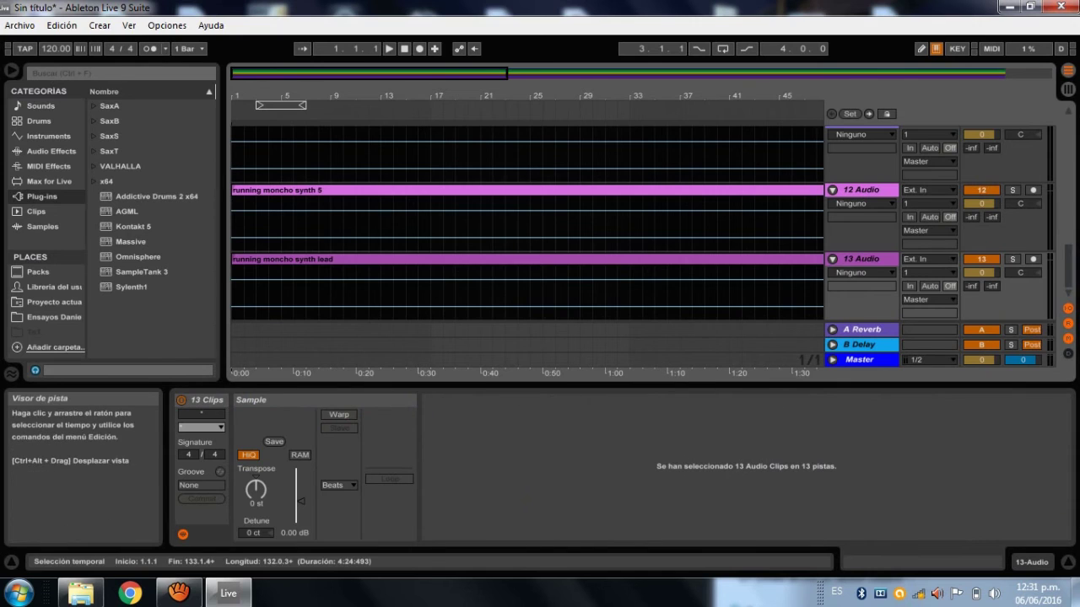
Check the Warp setting and waveform of the synth lead and synth 5 clips individually.
double_click(286, 259)
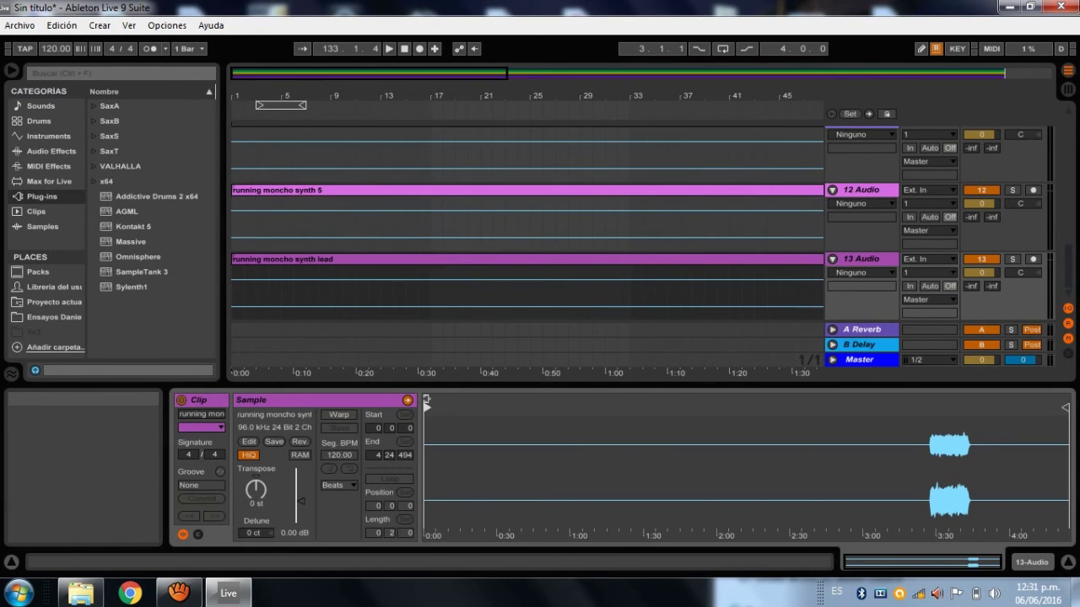
mouse_move(1000, 562)
left_mouse_down()
mouse_move(848, 562)
mouse_move(1001, 562)
left_mouse_up()
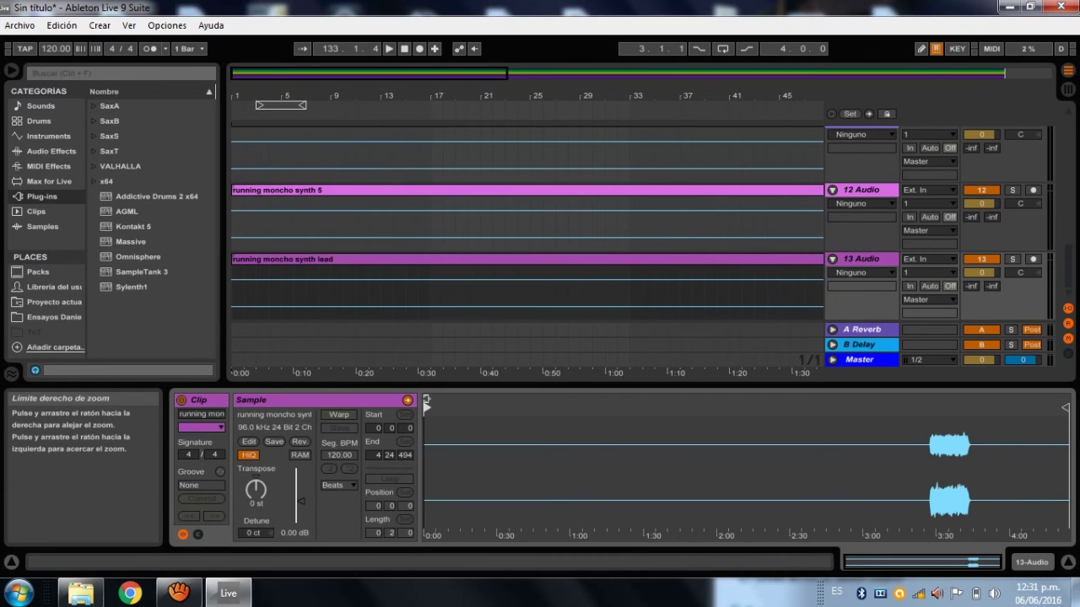
left_click(591, 191)
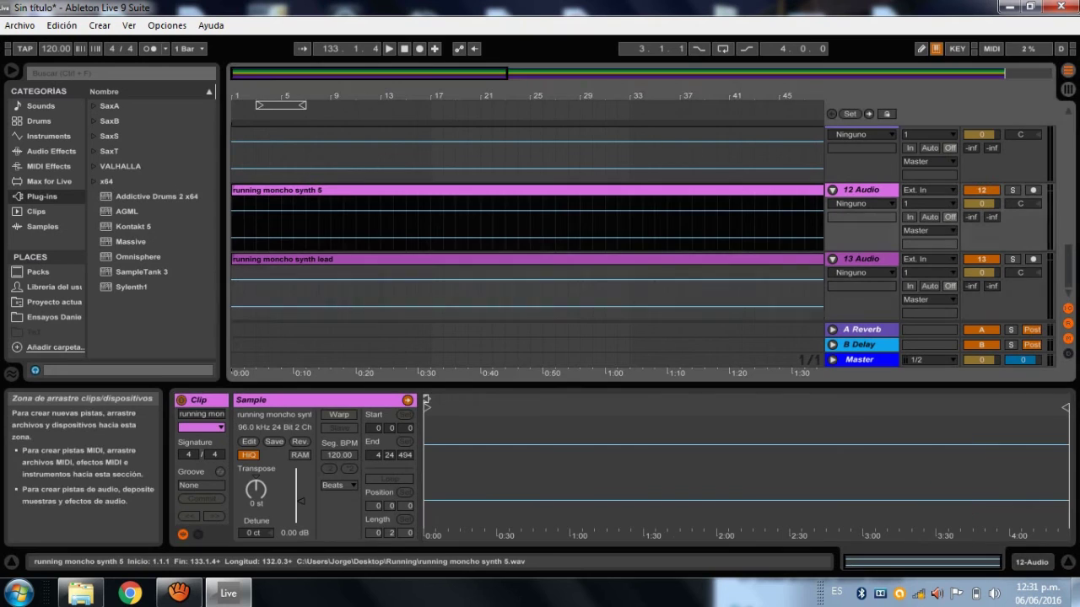
scroll(527, 244, "up", 10)
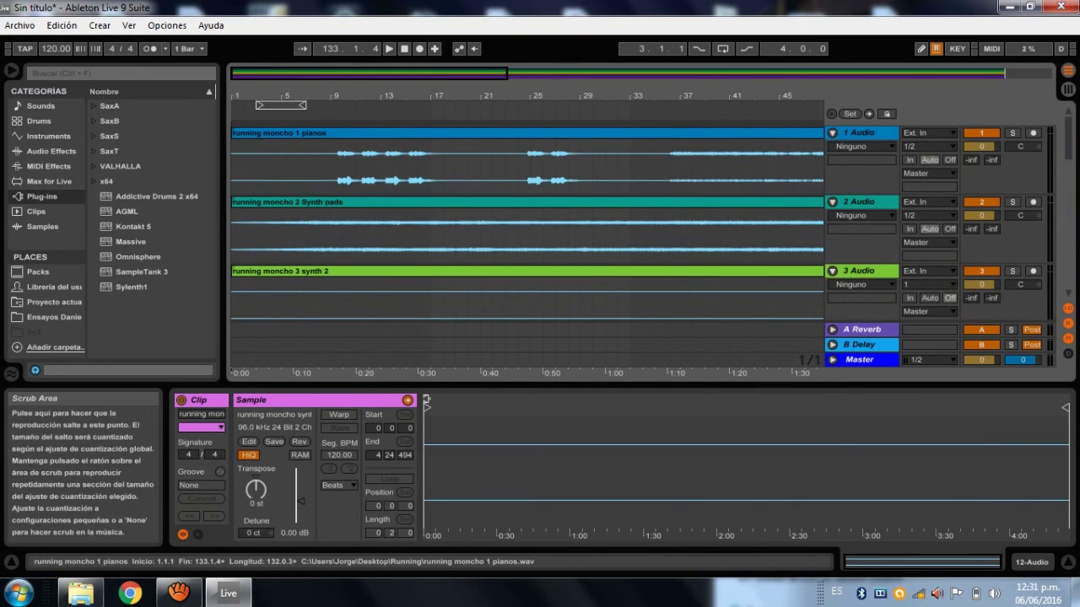
Play the unwarped stems from bar 1 with the 1 pianos clip selected, viewing their full length in the arrangement.
left_click(527, 133)
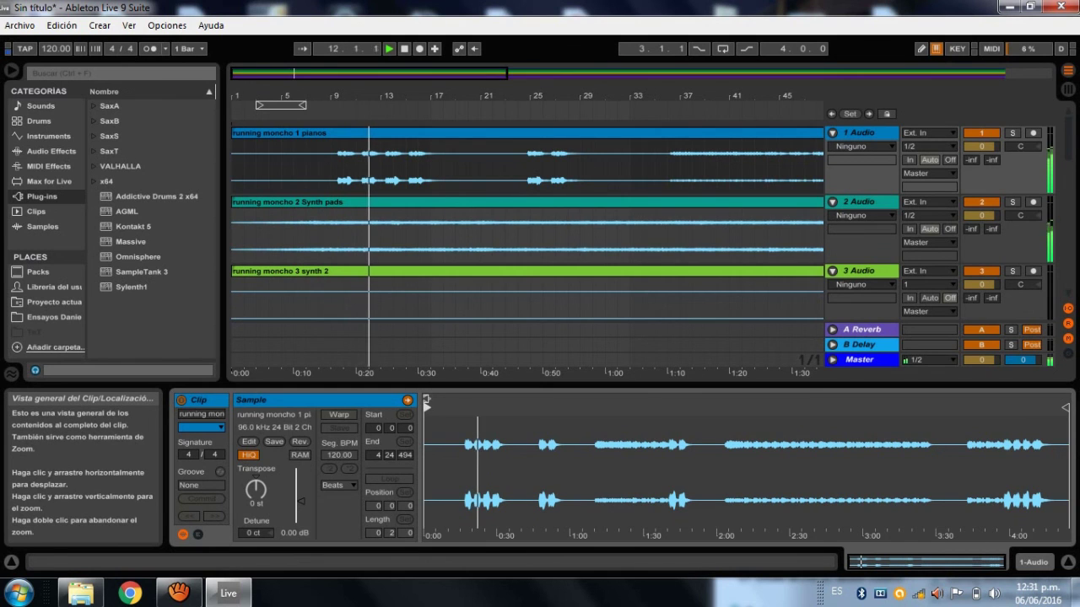
key("minus")
key("minus")
key("minus")
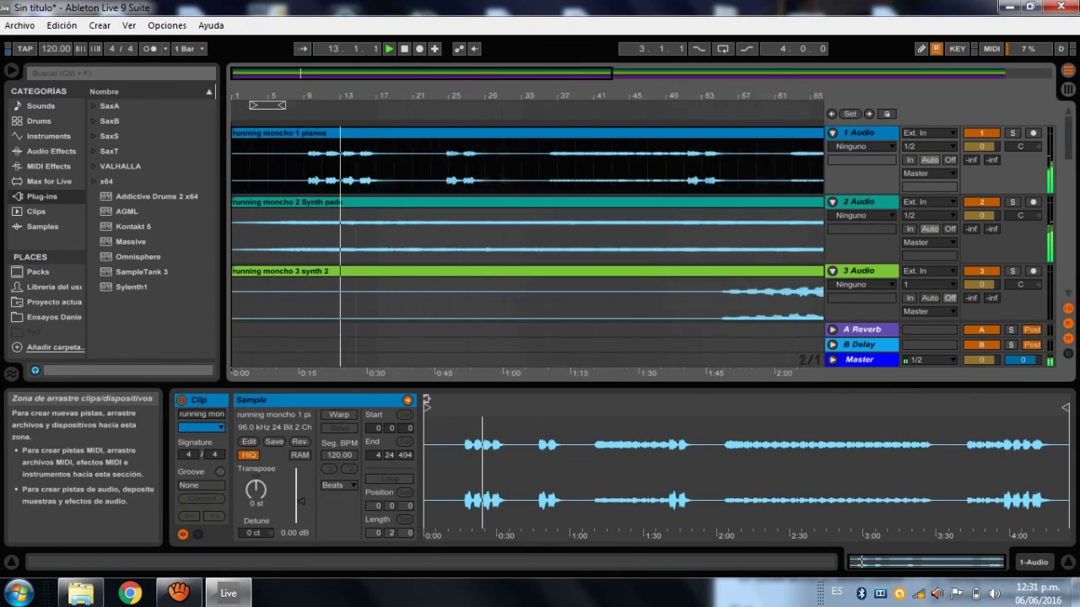
key("minus")
key("minus")
key("minus")
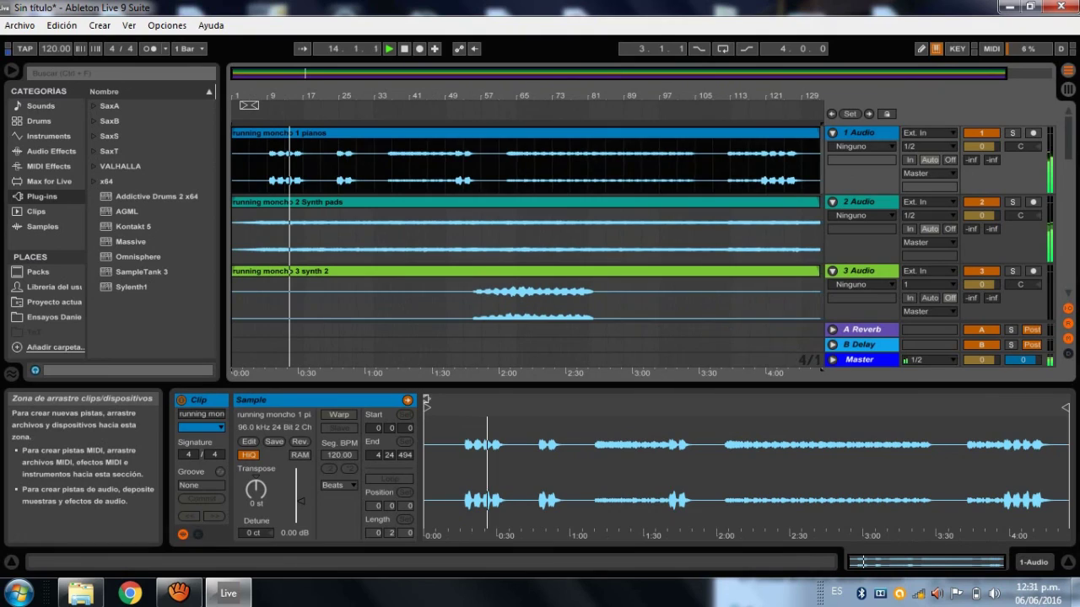